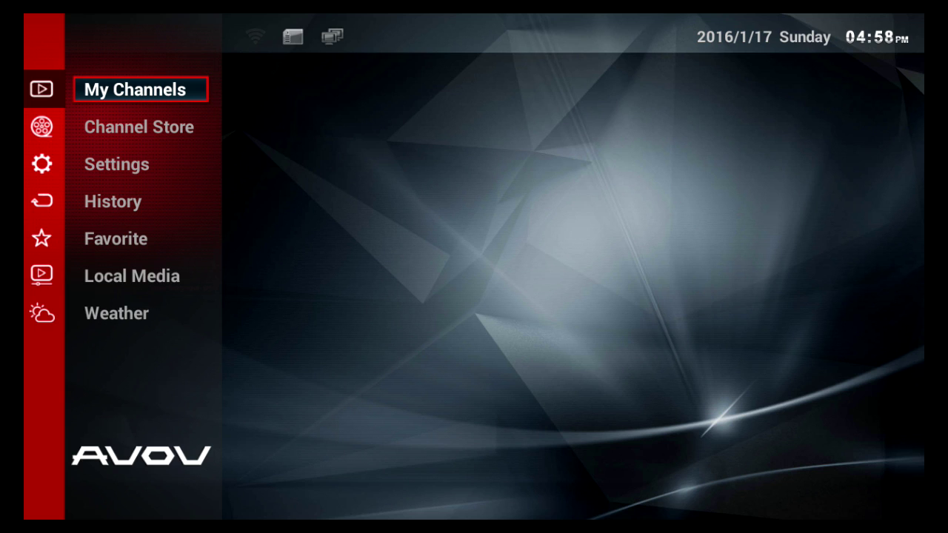
- Install the TV Online app from the Stream category of the Channel Store
{"action": "key", "text": "Down"}
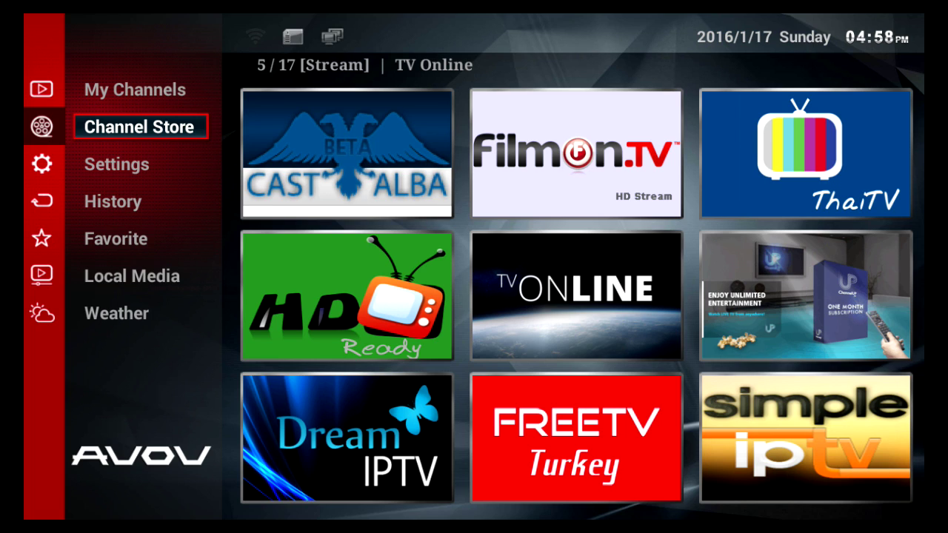
{"action": "key", "text": "Right"}
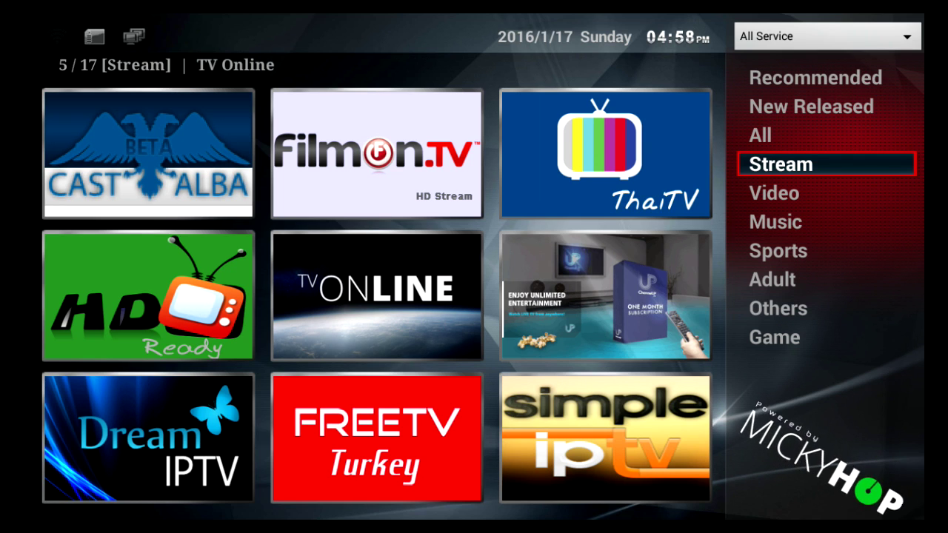
{"action": "key", "text": "Left"}
{"action": "key", "text": "Left"}
{"action": "key", "text": "Down"}
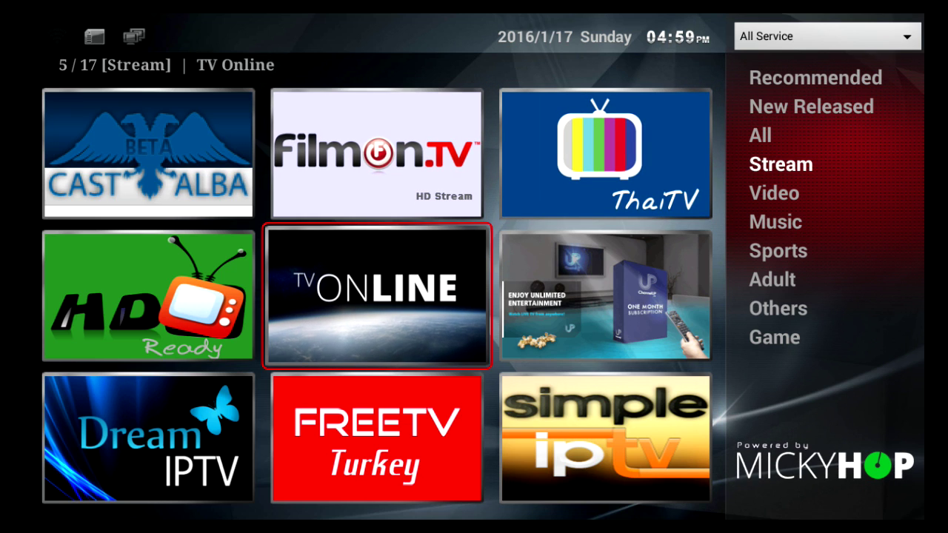
{"action": "key", "text": "Return"}
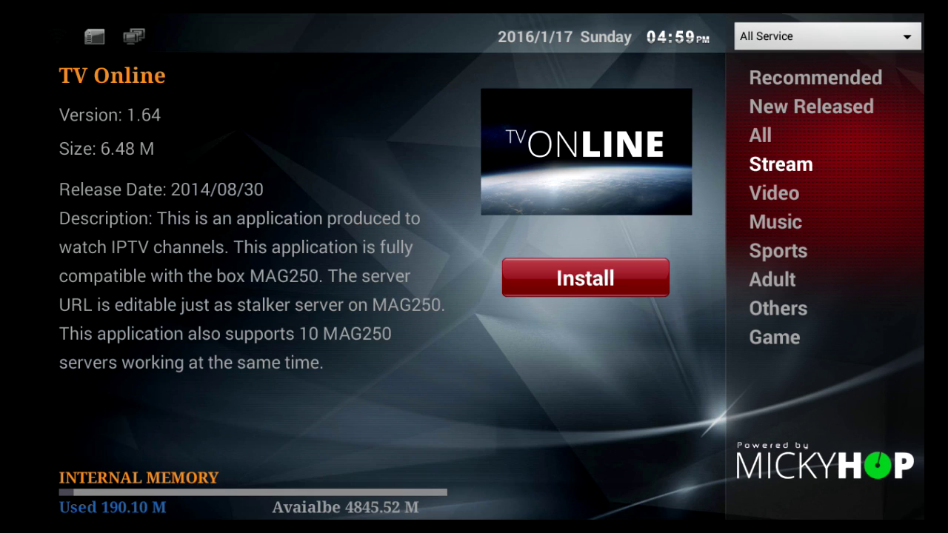
{"action": "key", "text": "Return"}
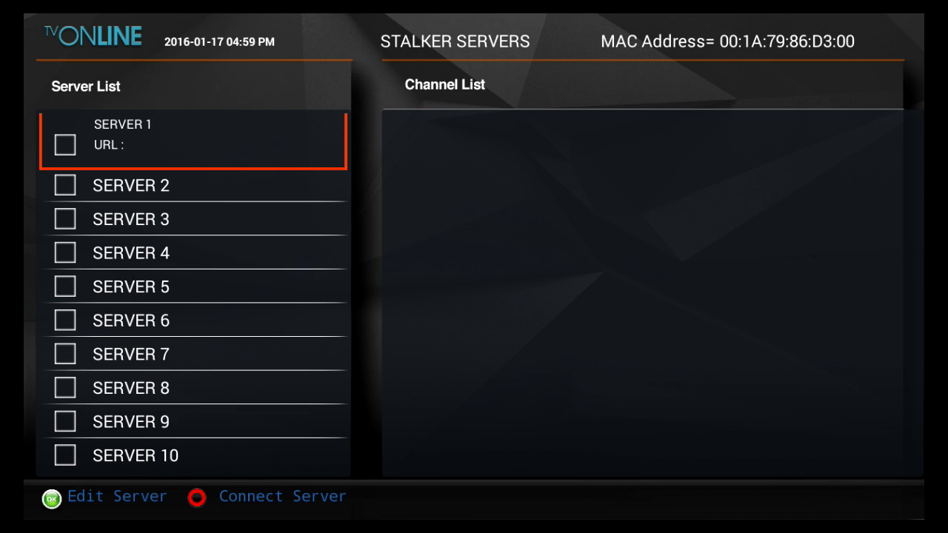
{"action": "key", "text": "Return"}
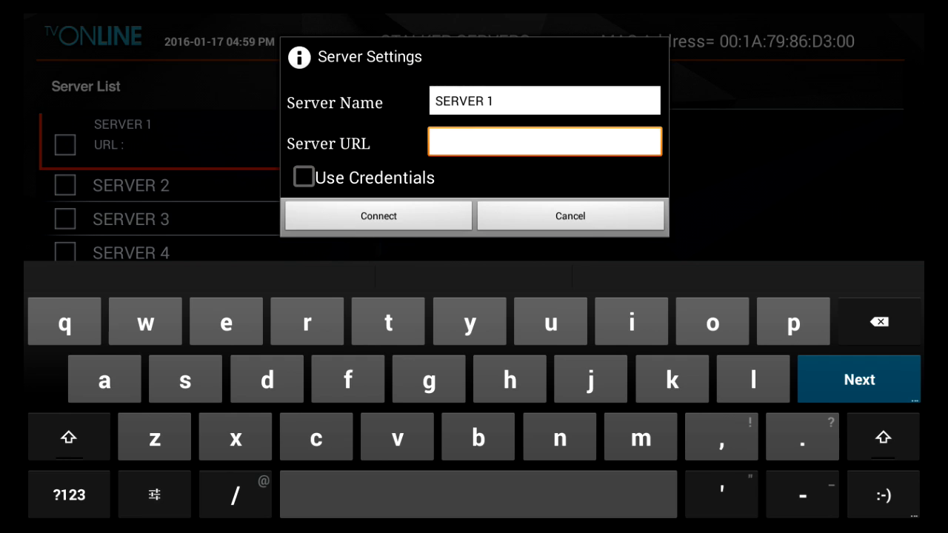
{"action": "type", "text": "http://11.iptvpr"}
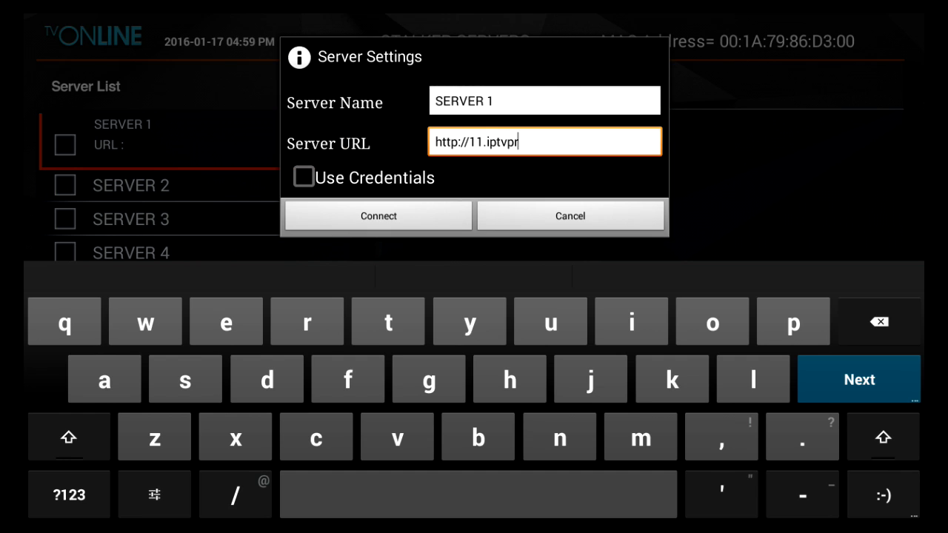
{"action": "type", "text": "ivateserver.tv"}
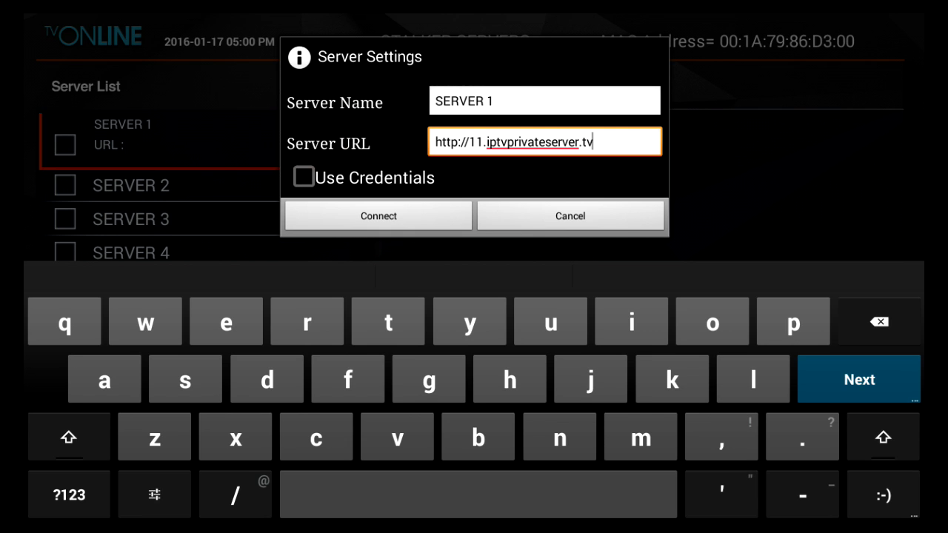
{"action": "key", "text": "Escape"}
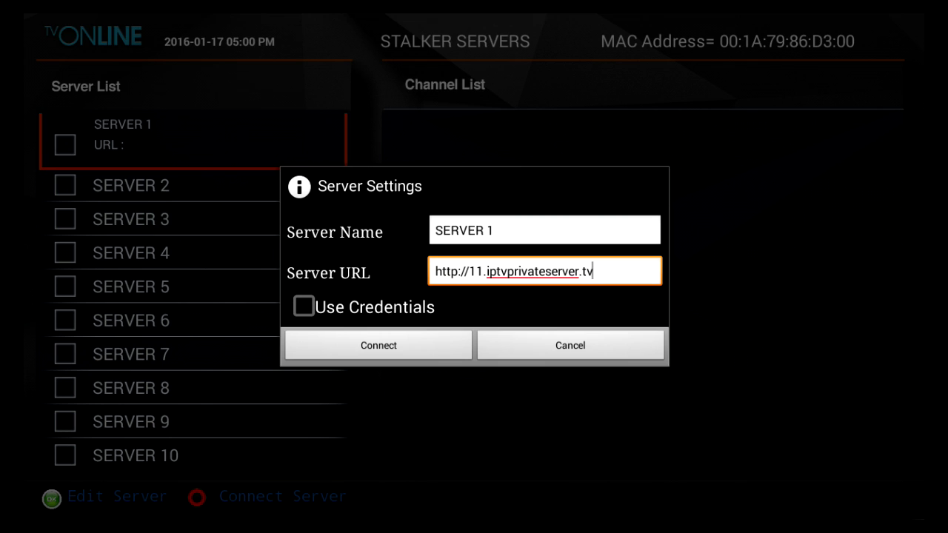
{"action": "key", "text": "Down"}
{"action": "key", "text": "Left"}
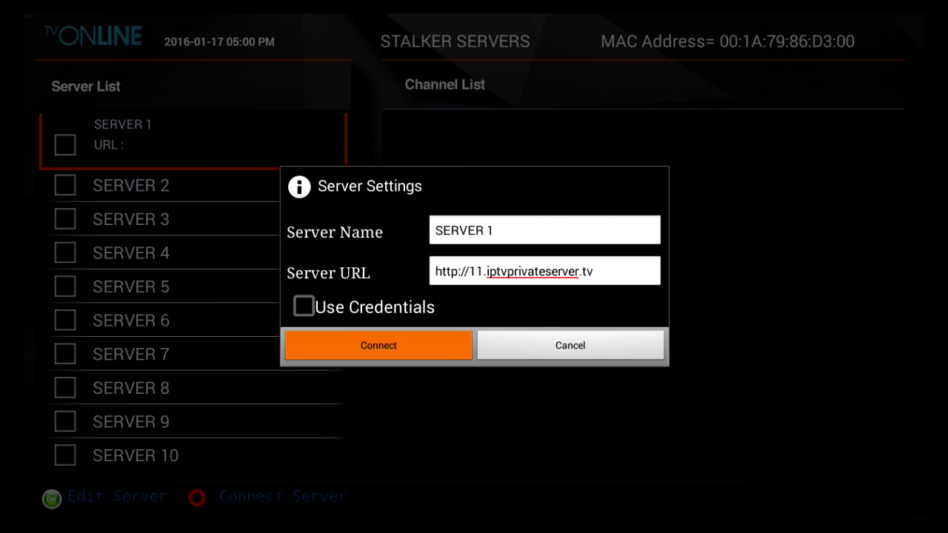
{"action": "key", "text": "Return"}
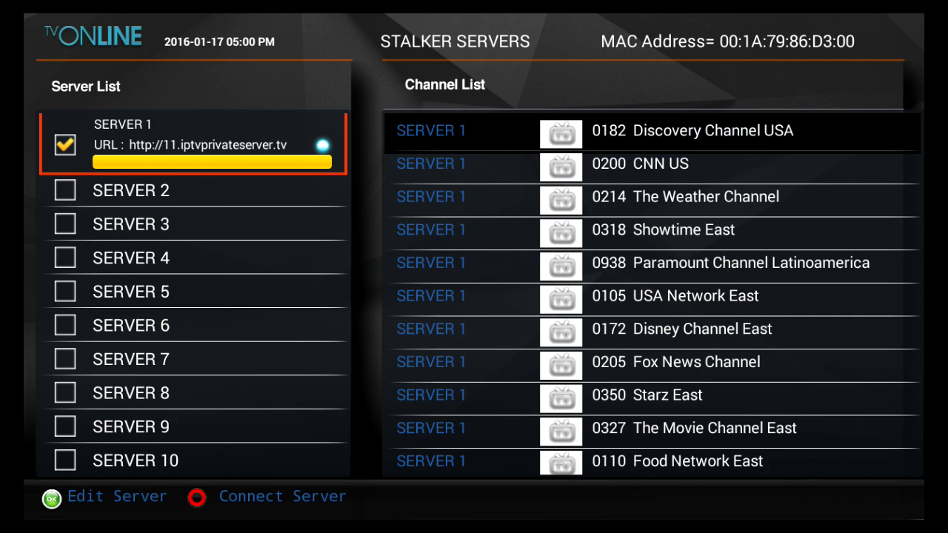
- Return to the TV Online home screen, open the VOD library and look through the first titles in the All list
{"action": "key", "text": "Escape"}
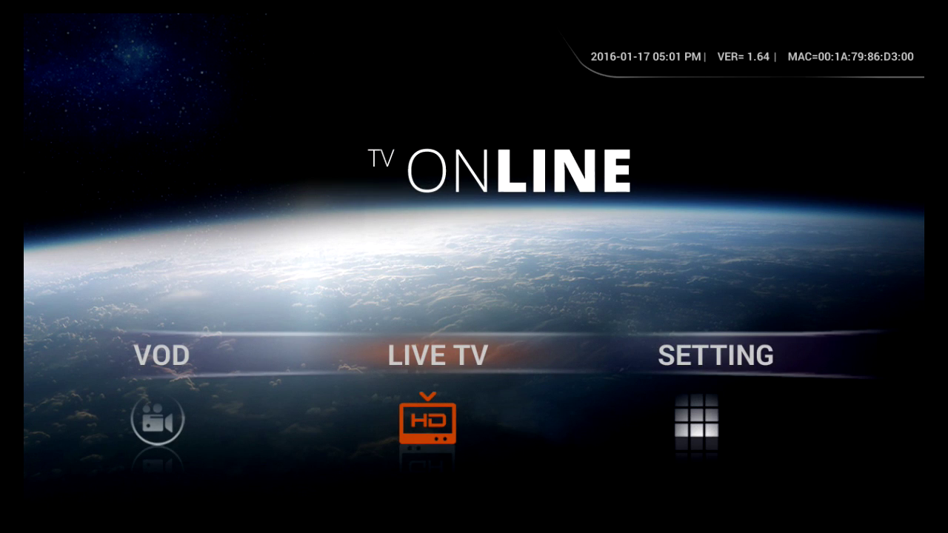
{"action": "key", "text": "Left"}
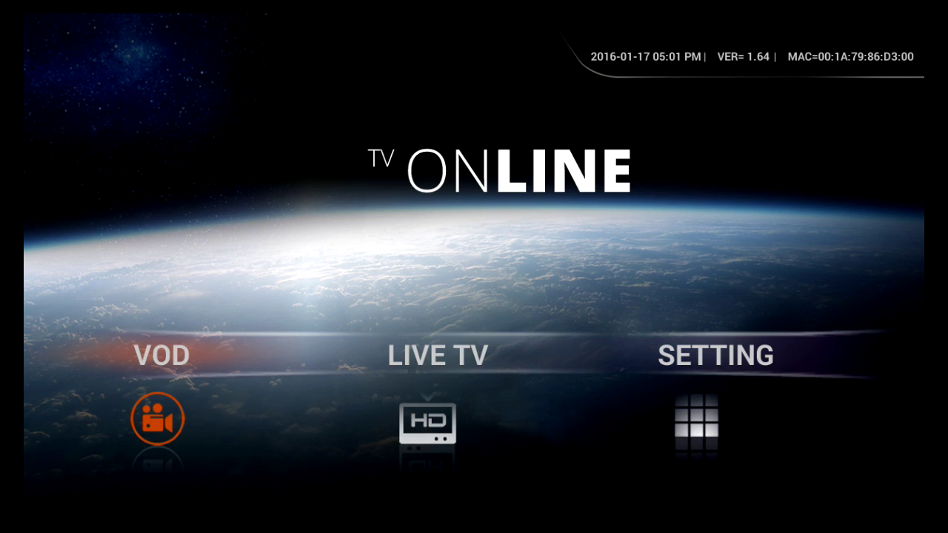
{"action": "key", "text": "Return"}
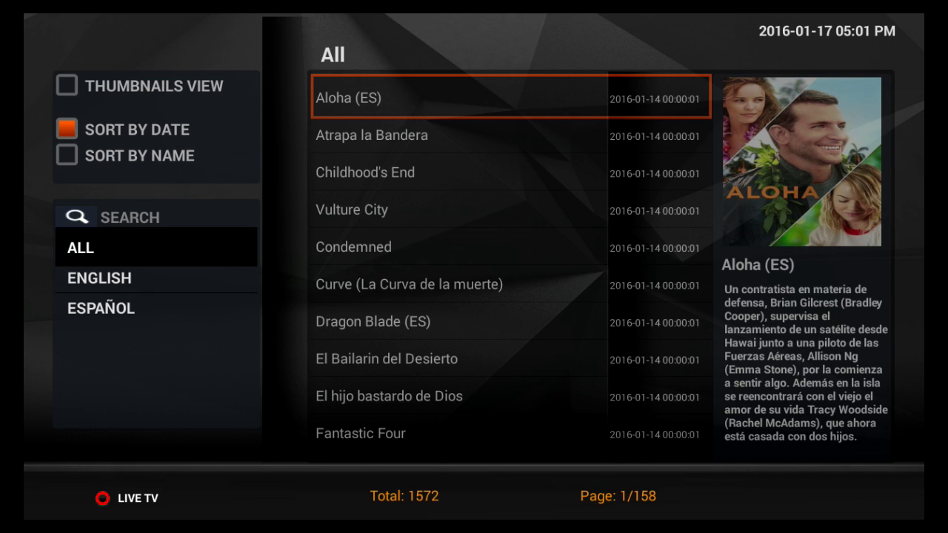
{"action": "key", "text": "Down"}
{"action": "key", "text": "Down"}
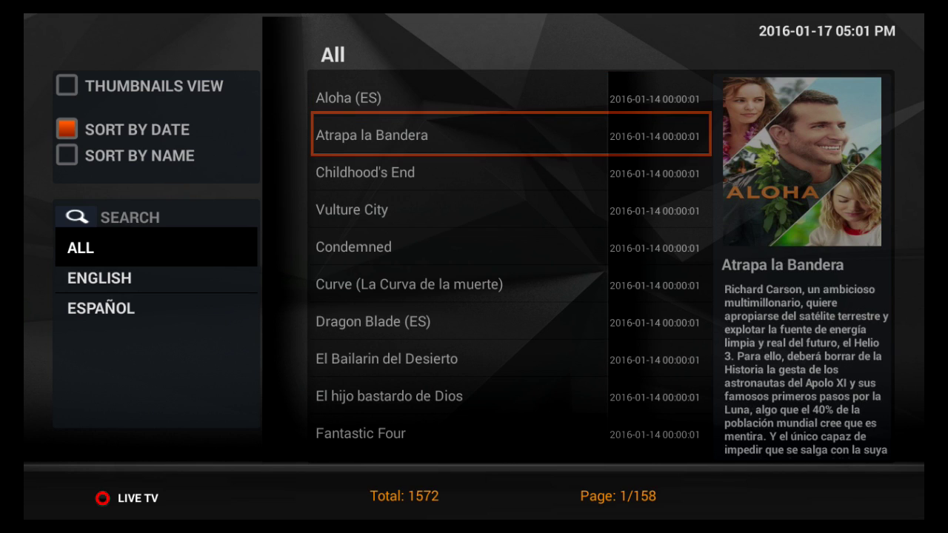
- Filter the VOD library to the English titles
{"action": "key", "text": "Left"}
{"action": "key", "text": "Down"}
{"action": "key", "text": "Down"}
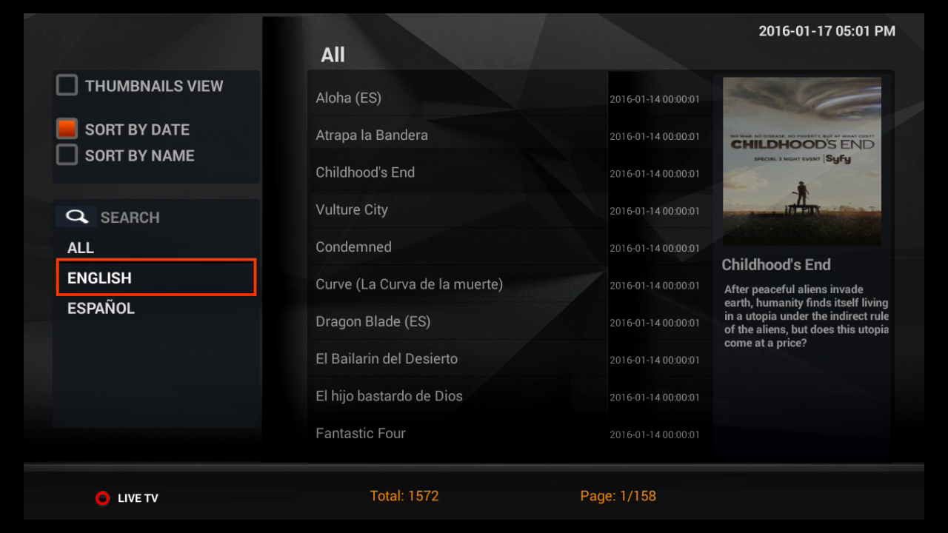
{"action": "key", "text": "Return"}
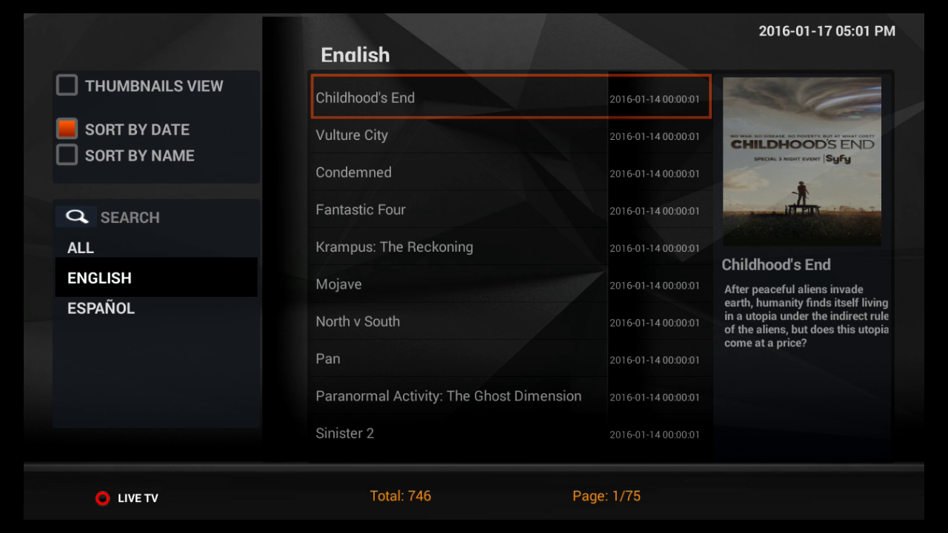
- Leave the VOD library and open Live TV from the home screen
{"action": "key", "text": "Escape"}
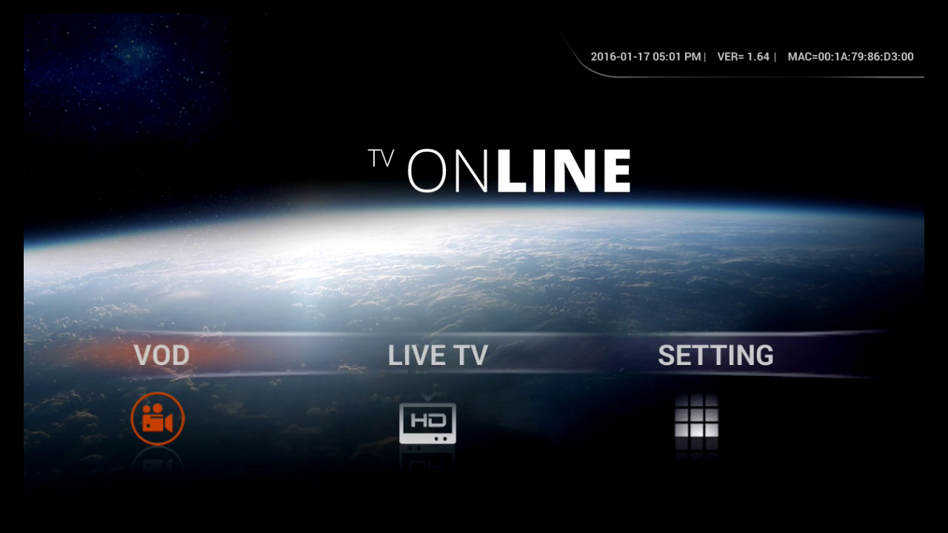
{"action": "key", "text": "Right"}
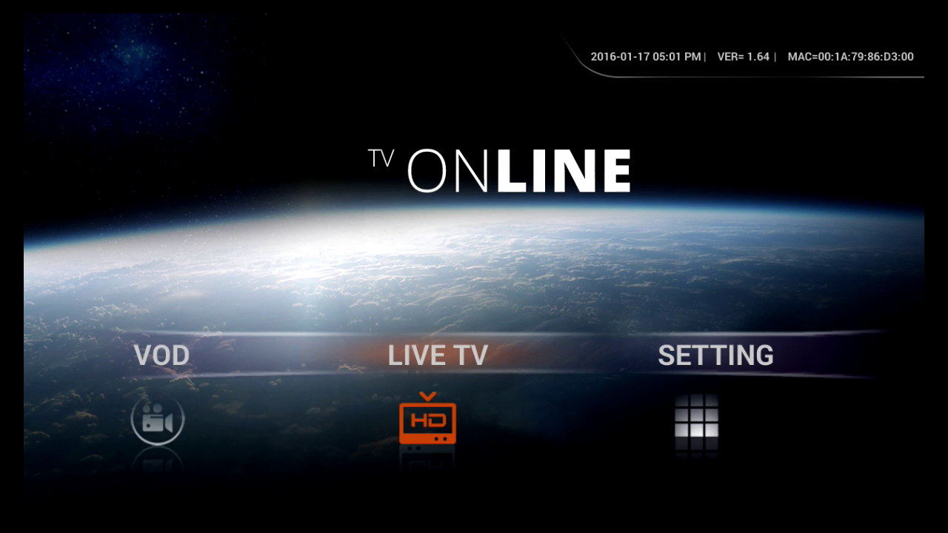
{"action": "key", "text": "Return"}
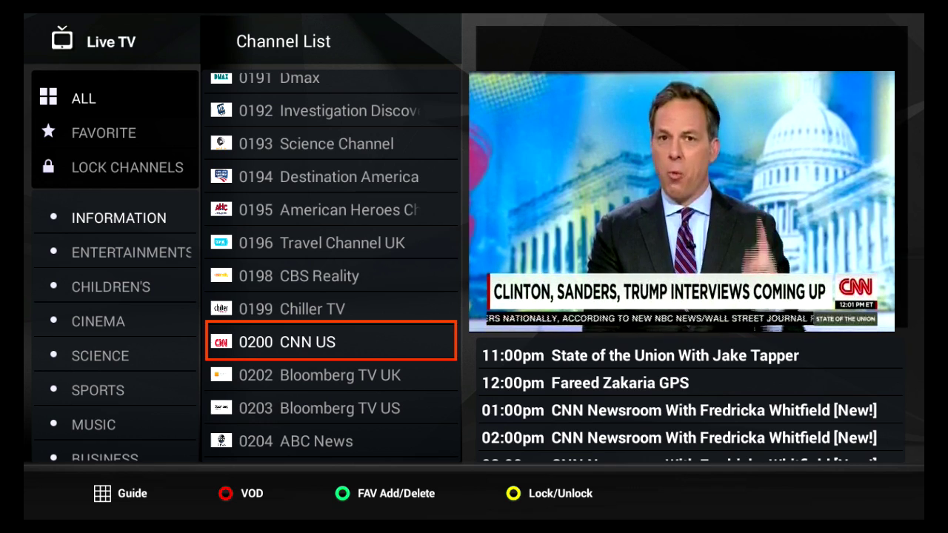
- Browse the Live TV channel lists by category from All through Lock Channels and Children's to Sports
{"action": "key", "text": "Left"}
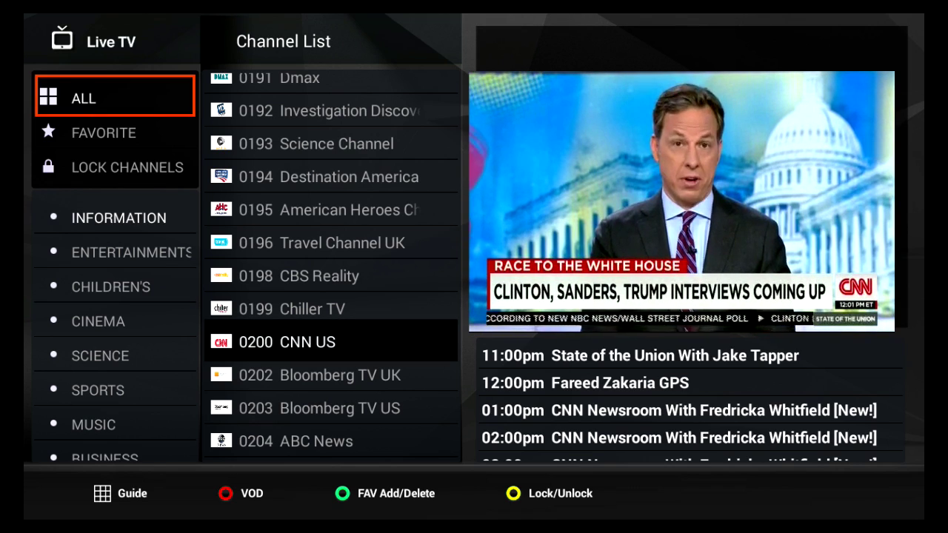
{"action": "key", "text": "Down"}
{"action": "key", "text": "Down"}
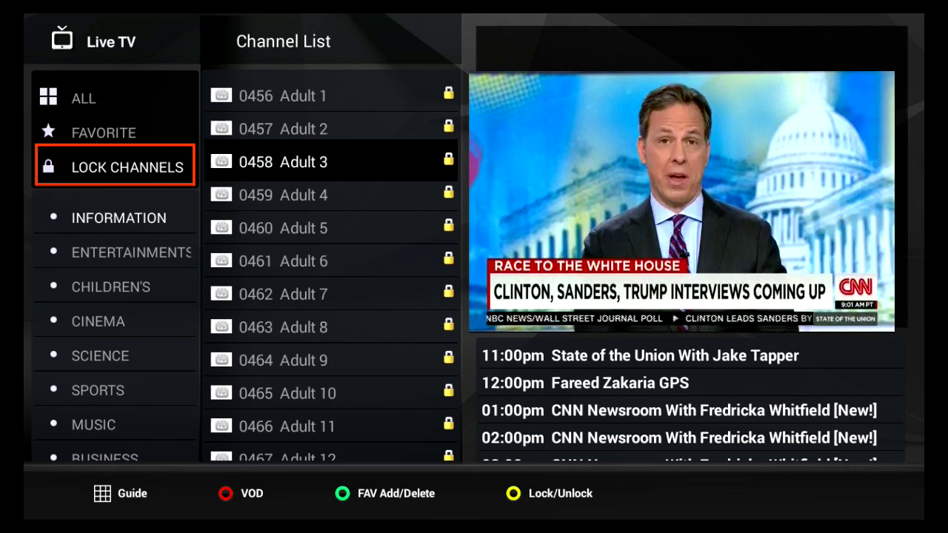
{"action": "key", "text": "Down"}
{"action": "key", "text": "Down"}
{"action": "key", "text": "Down"}
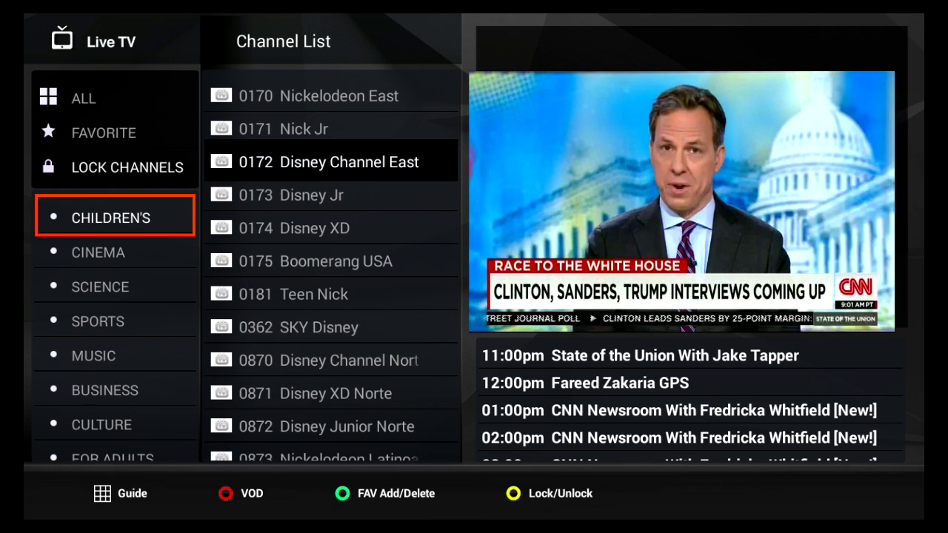
{"action": "key", "text": "Down"}
{"action": "key", "text": "Down"}
{"action": "key", "text": "Down"}
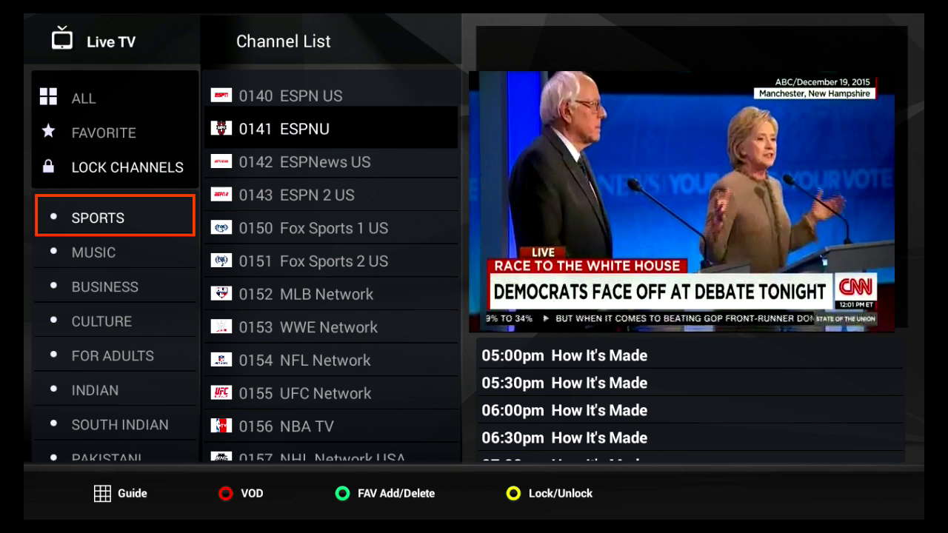
- Add the Cinema channels 0300 HBO East and 0301 HBO 2 East to the favorites
{"action": "key", "text": "Up"}
{"action": "key", "text": "Up"}
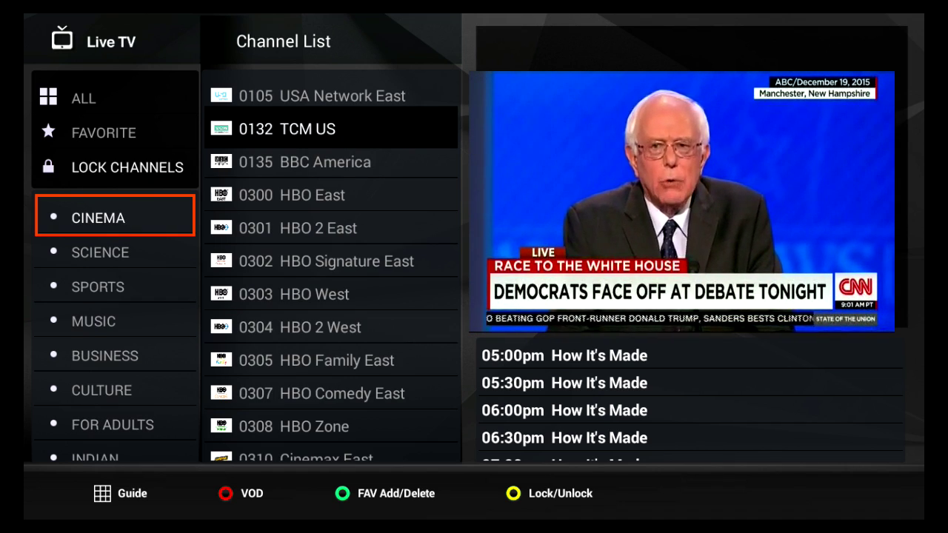
{"action": "key", "text": "Right"}
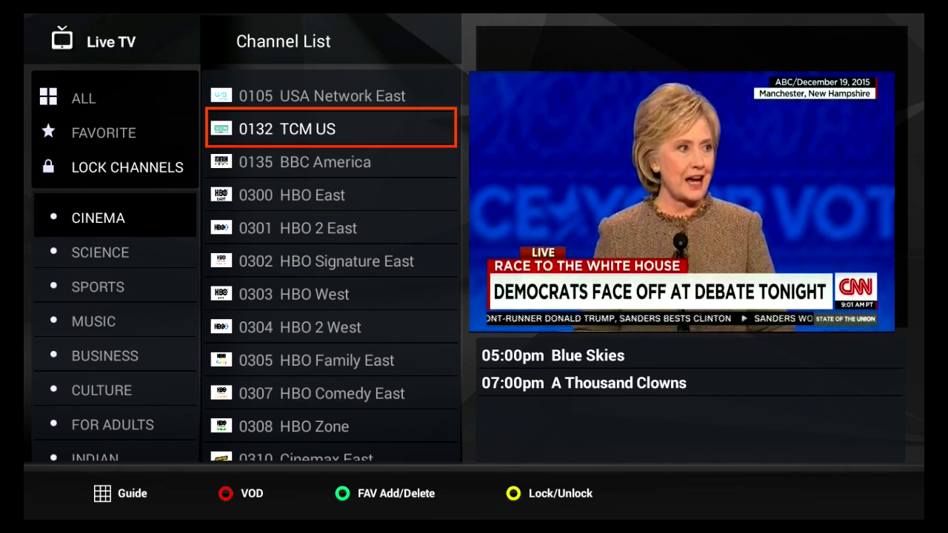
{"action": "key", "text": "Down"}
{"action": "key", "text": "Down"}
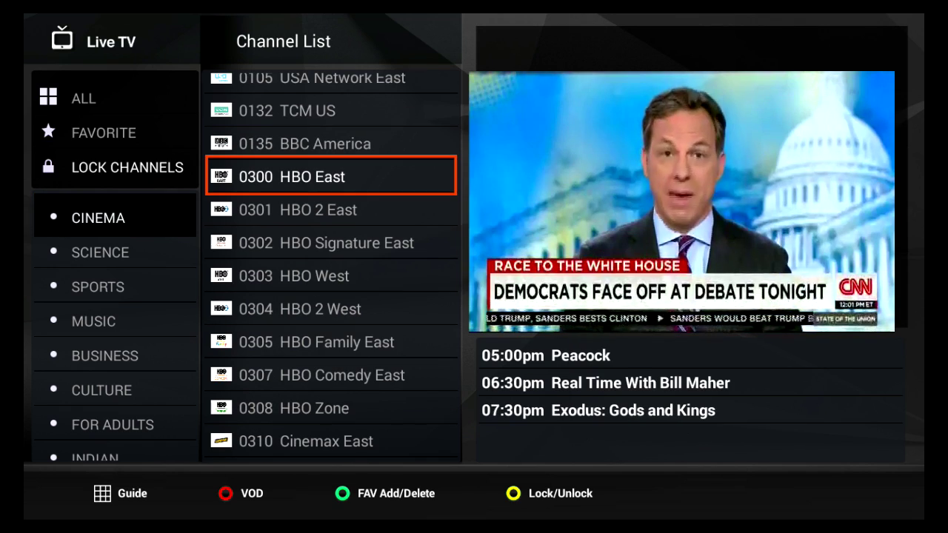
{"action": "key", "text": "F2"}
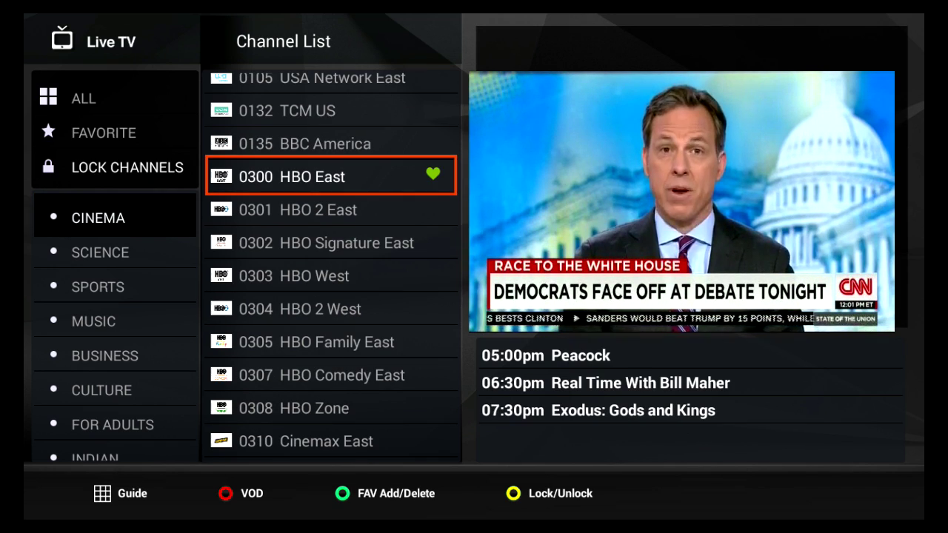
{"action": "key", "text": "Down"}
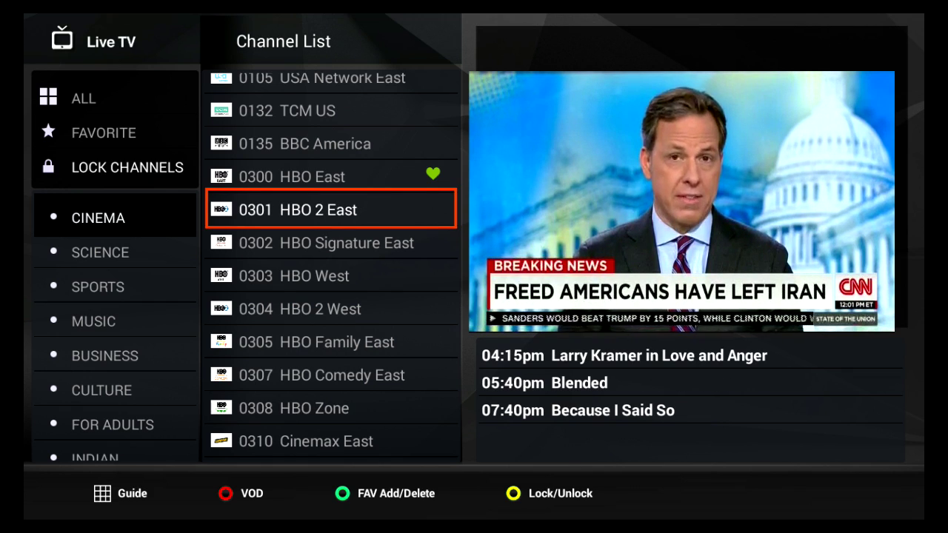
{"action": "key", "text": "F2"}
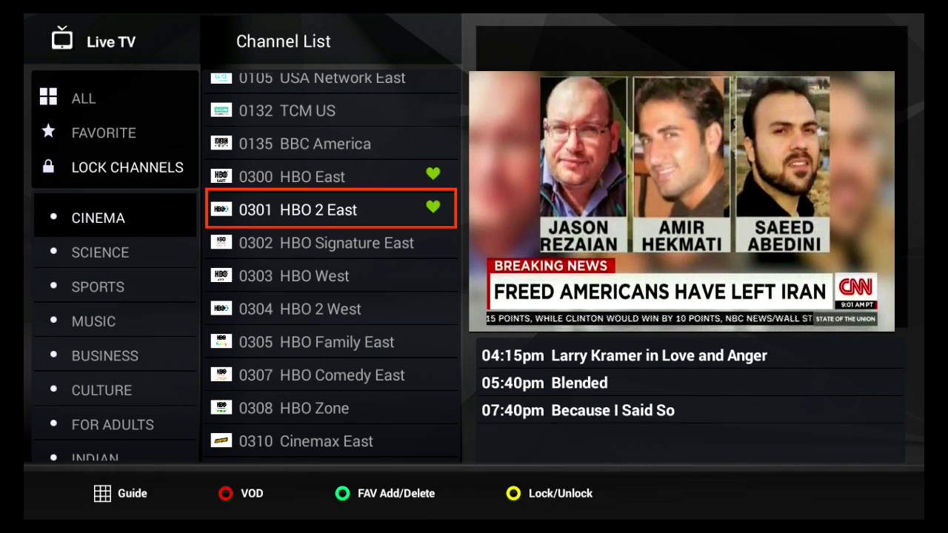
- Show the Favorite channel list and select 0301 HBO 2 East in it
{"action": "left_click", "coordinate": [115, 215]}
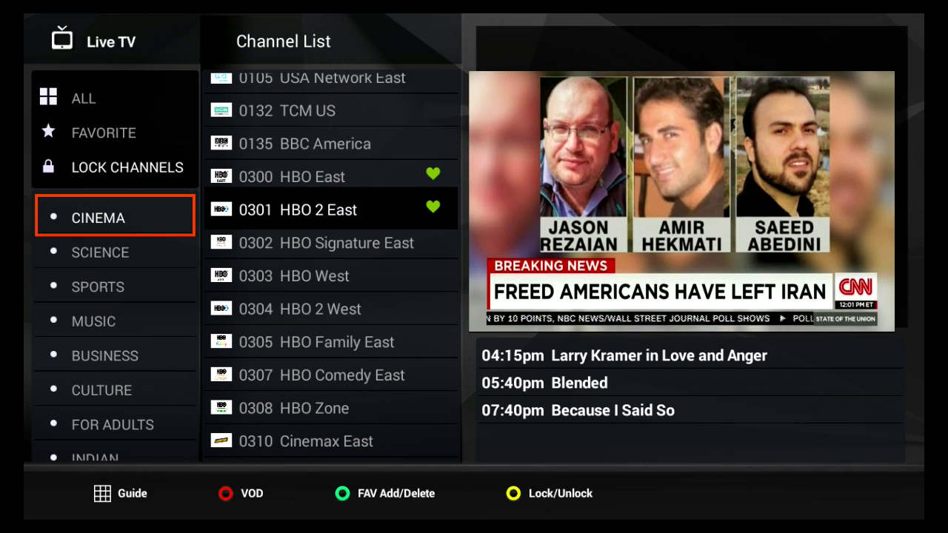
{"action": "key", "text": "Up"}
{"action": "key", "text": "Up"}
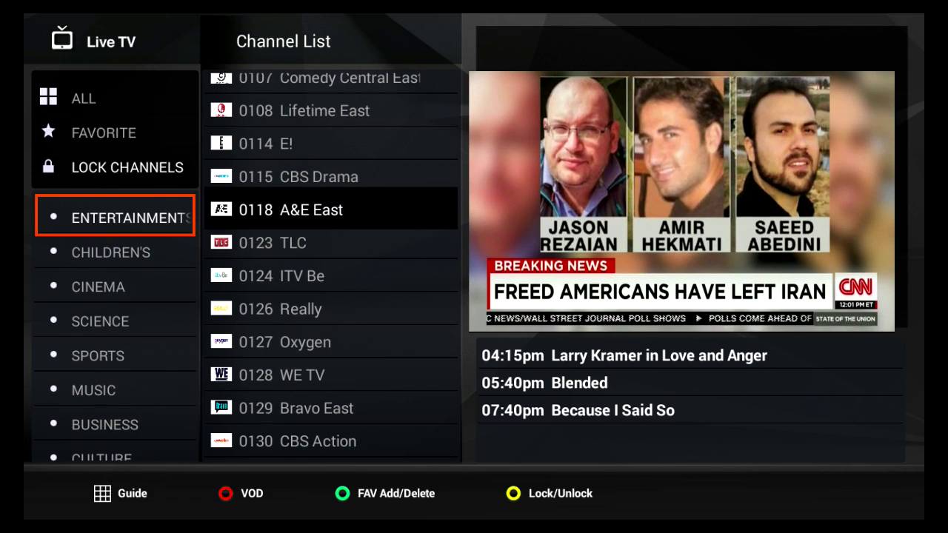
{"action": "key", "text": "Up"}
{"action": "key", "text": "Right"}
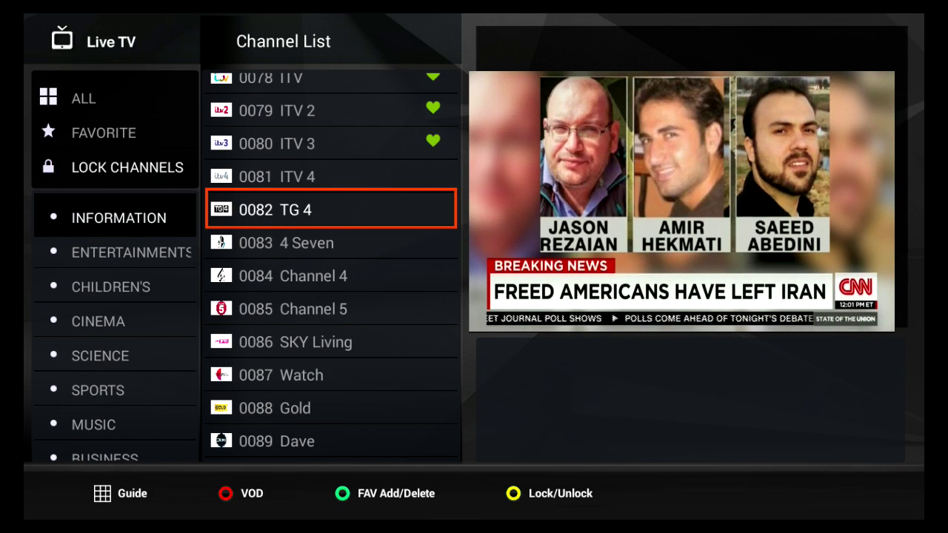
{"action": "key", "text": "Left"}
{"action": "key", "text": "Up"}
{"action": "key", "text": "Up"}
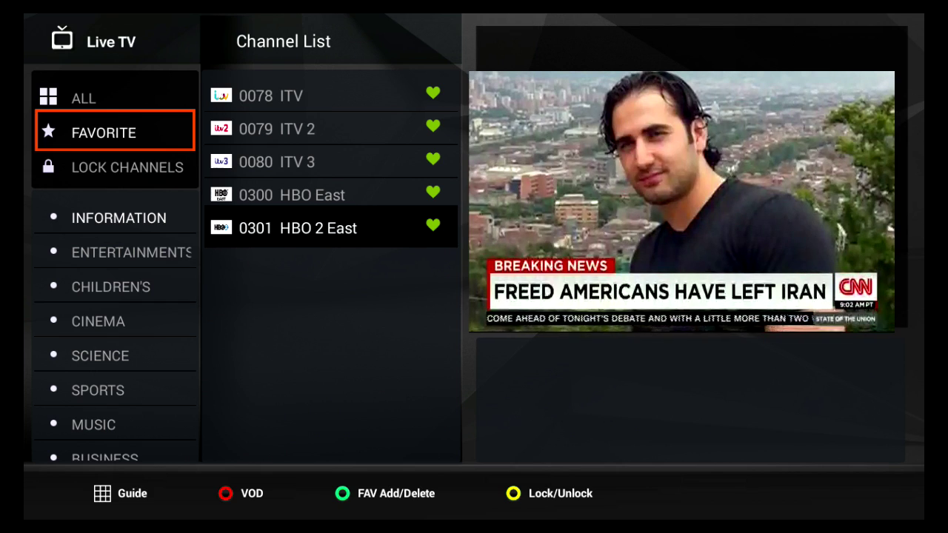
{"action": "key", "text": "Right"}
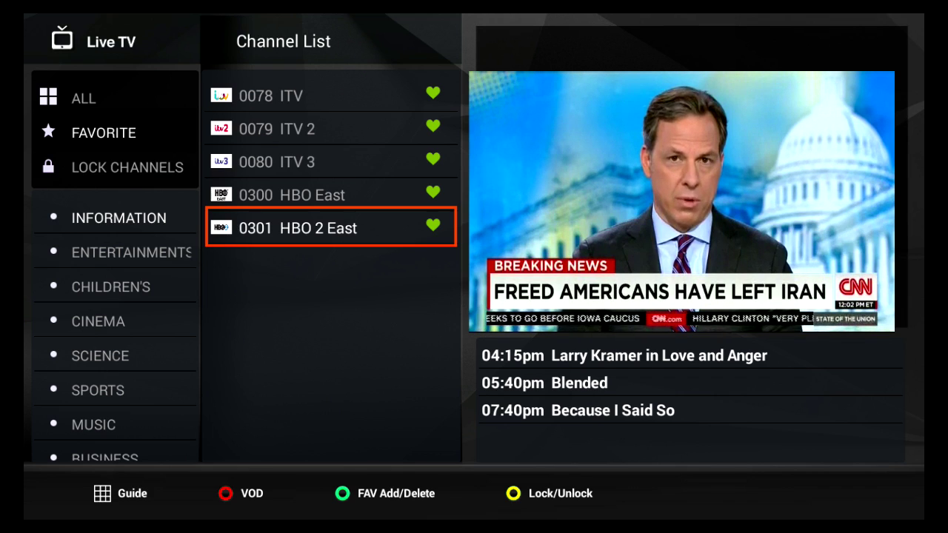
- Leave TV Online and show the installed apps under My Channels
{"action": "key", "text": "Escape"}
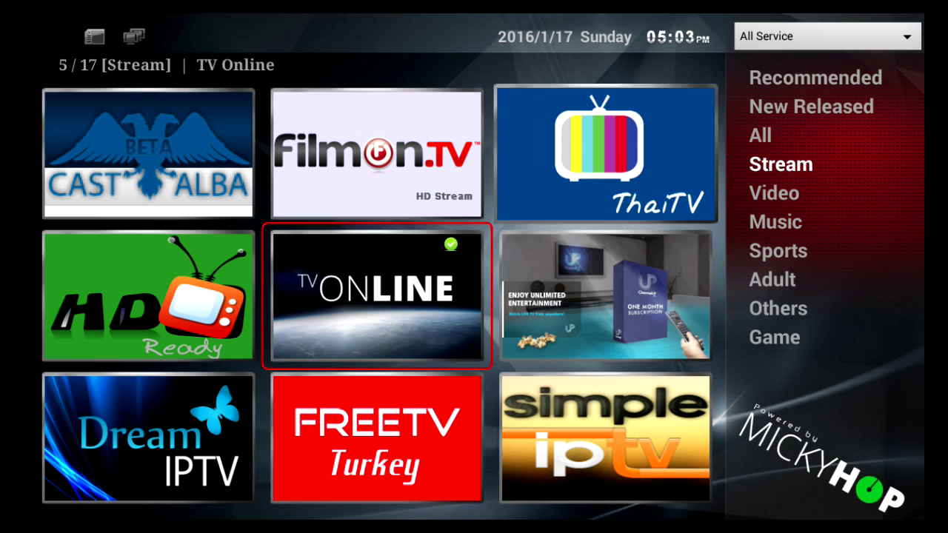
{"action": "key", "text": "Escape"}
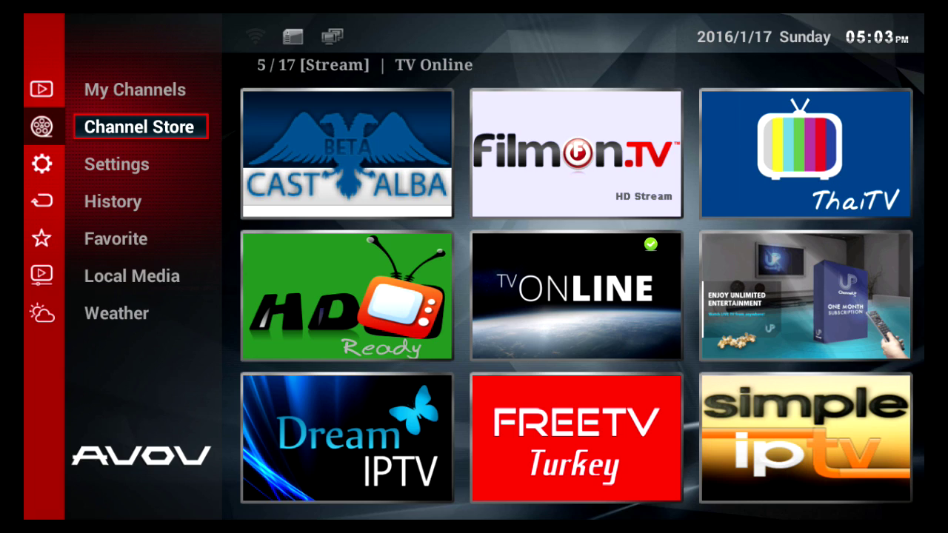
{"action": "key", "text": "Up"}
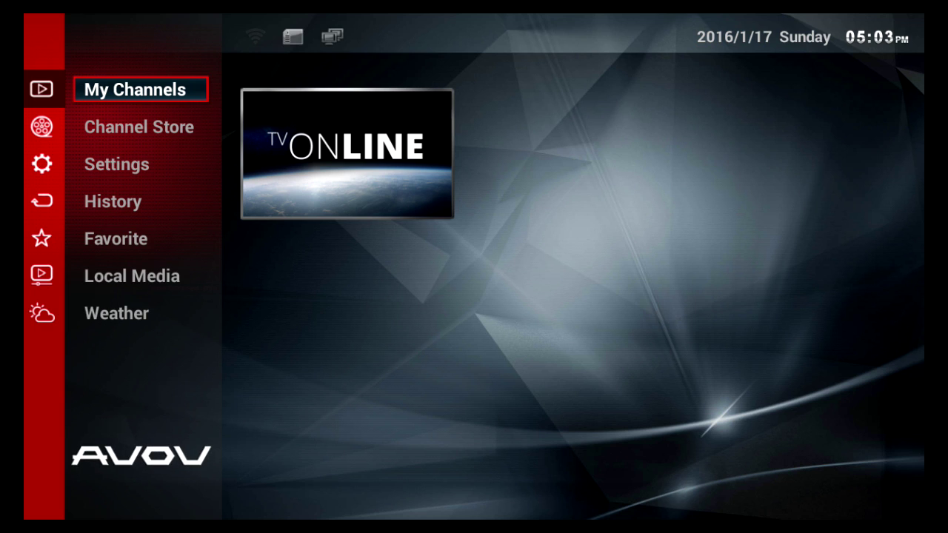
- Examine the Stream category of the Channel Store down to its last row of IPTV apps
{"action": "key", "text": "Down"}
{"action": "key", "text": "Right"}
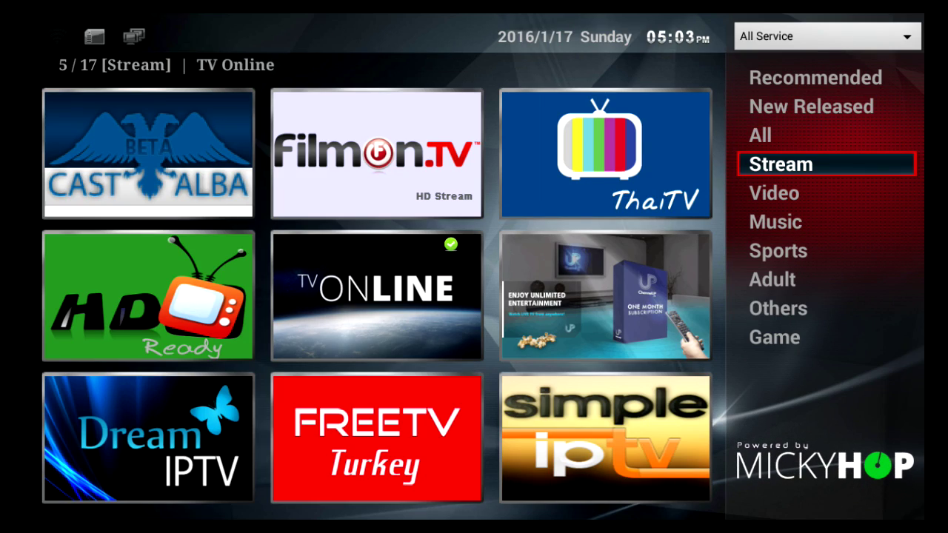
{"action": "key", "text": "Left"}
{"action": "key", "text": "Down"}
{"action": "key", "text": "Down"}
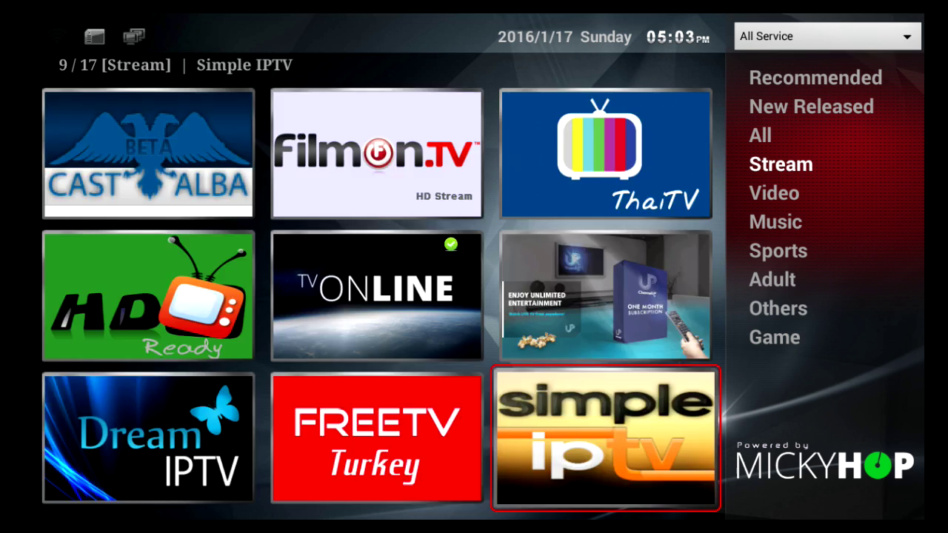
{"action": "key", "text": "Down"}
{"action": "key", "text": "Down"}
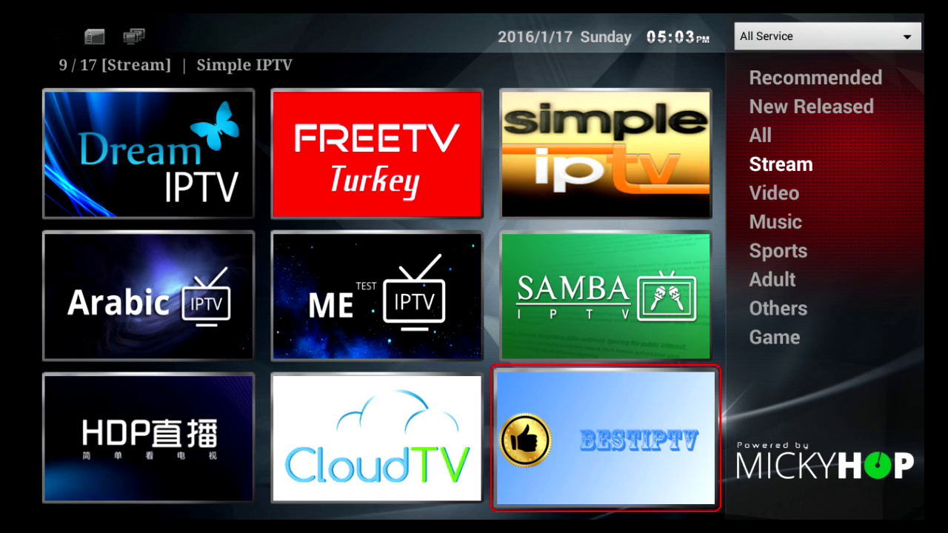
{"action": "key", "text": "Down"}
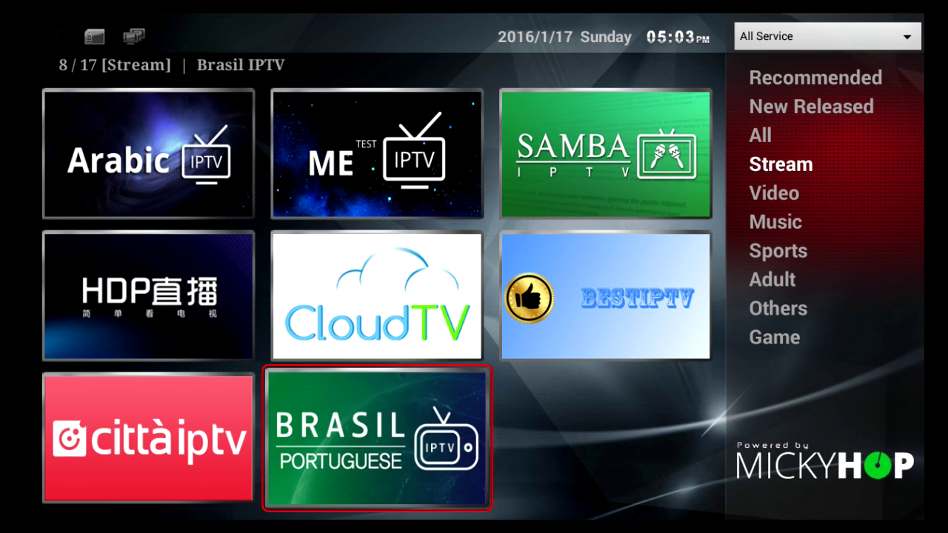
{"action": "key", "text": "Up"}
{"action": "key", "text": "Right"}
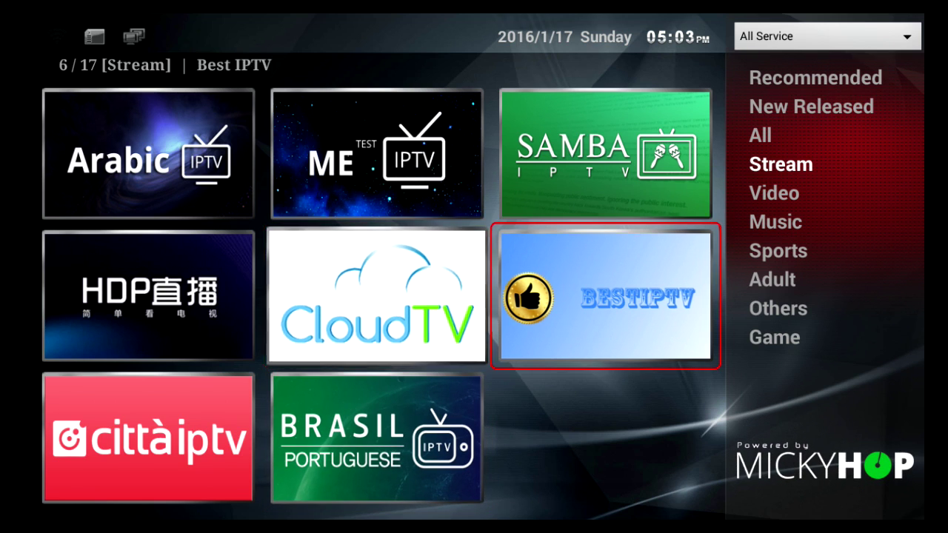
- Install the YouTube app from the Channel Store's Video category and return to the app list
{"action": "key", "text": "Right"}
{"action": "key", "text": "Down"}
{"action": "key", "text": "Left"}
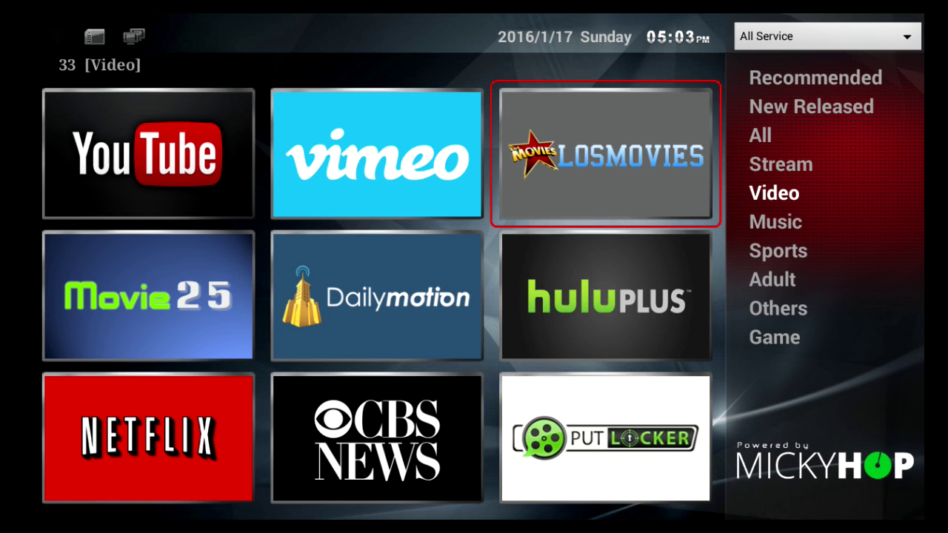
{"action": "key", "text": "Left"}
{"action": "key", "text": "Left"}
{"action": "key", "text": "Return"}
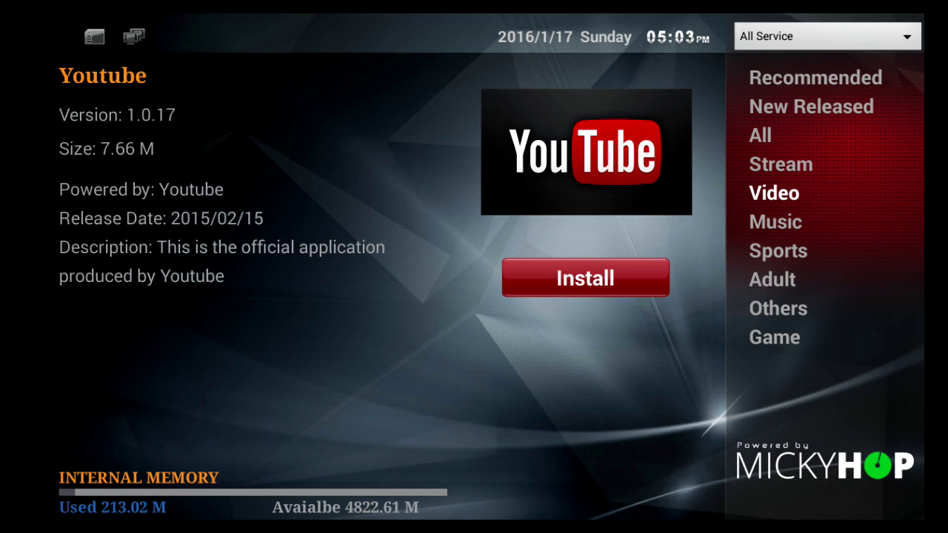
{"action": "key", "text": "Return"}
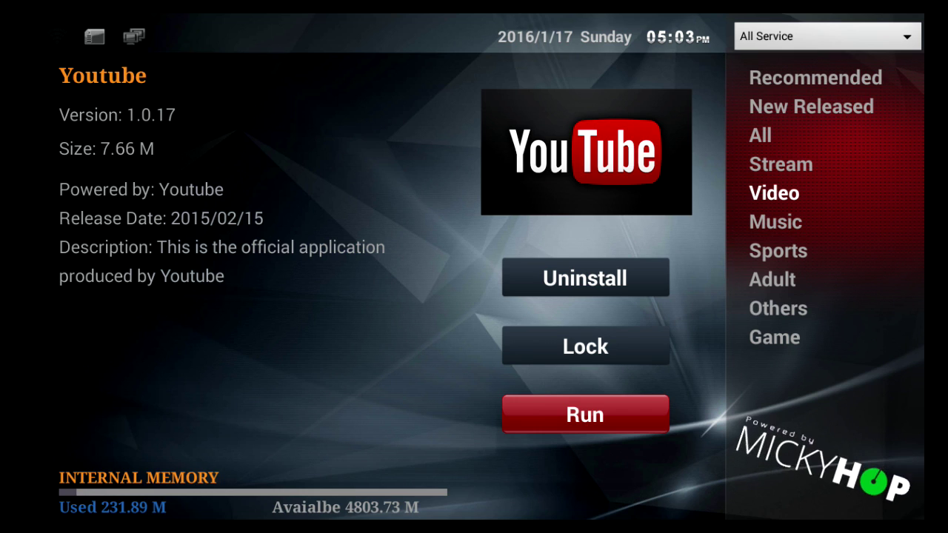
{"action": "key", "text": "Escape"}
- Install the Movie25 app from the Video category and return to the app list
{"action": "key", "text": "Down"}
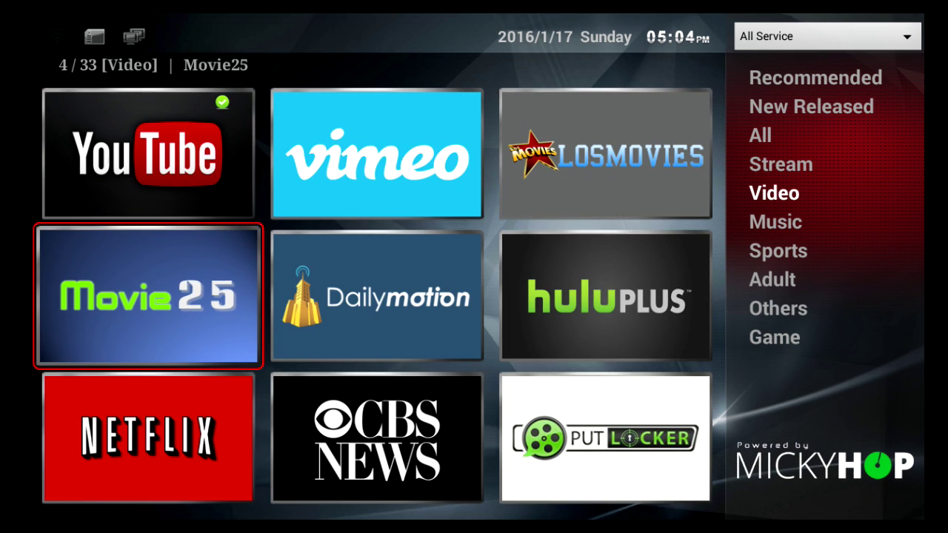
{"action": "key", "text": "Right"}
{"action": "key", "text": "Right"}
{"action": "key", "text": "Left"}
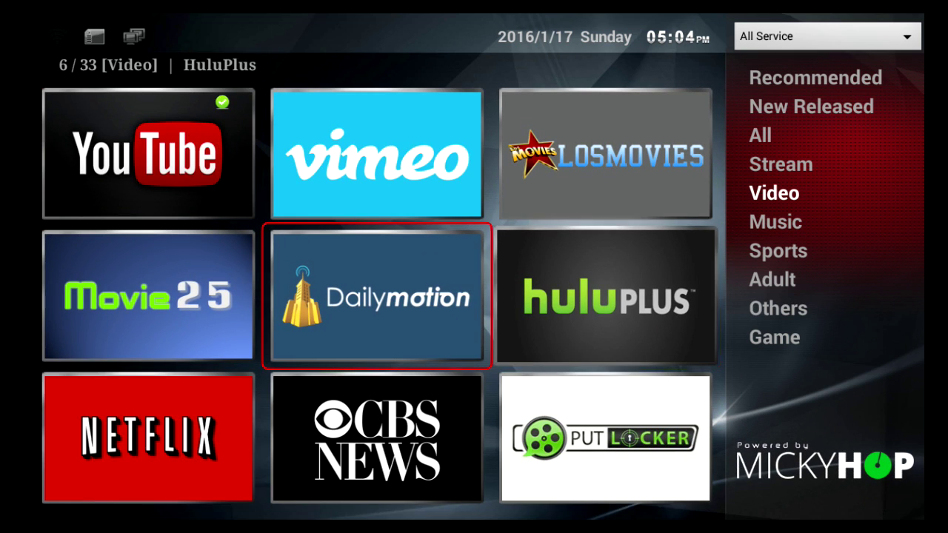
{"action": "key", "text": "Left"}
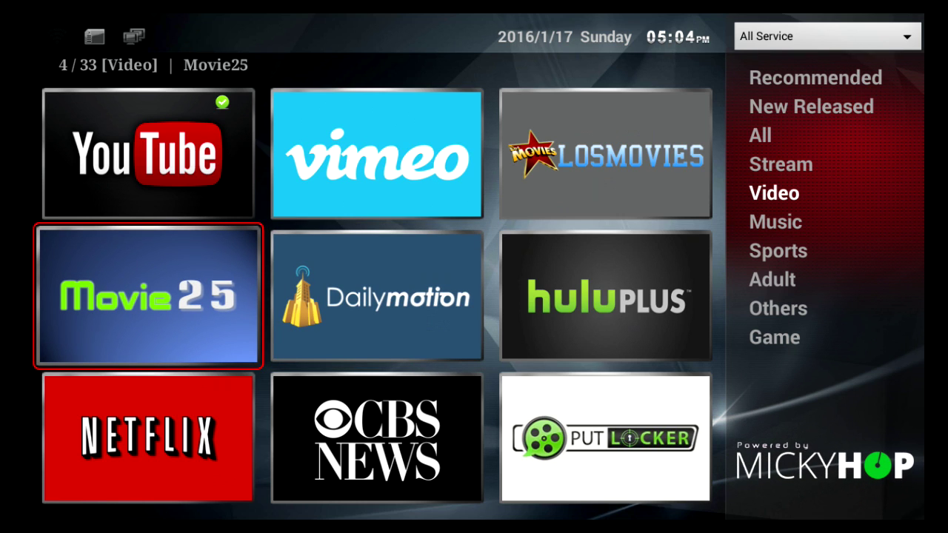
{"action": "key", "text": "Return"}
{"action": "key", "text": "Return"}
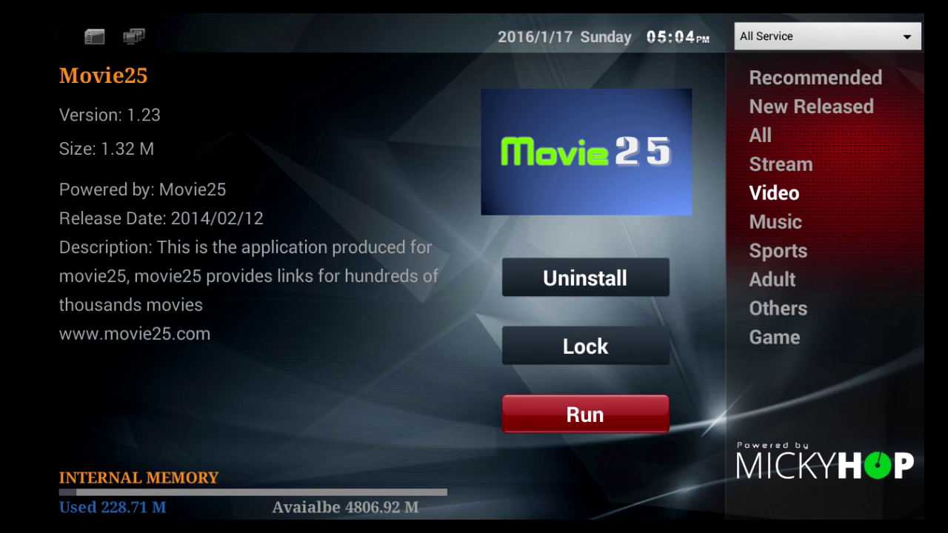
{"action": "key", "text": "Escape"}
- Install the 1Channel app from further down the Video category and run it
{"action": "key", "text": "Down"}
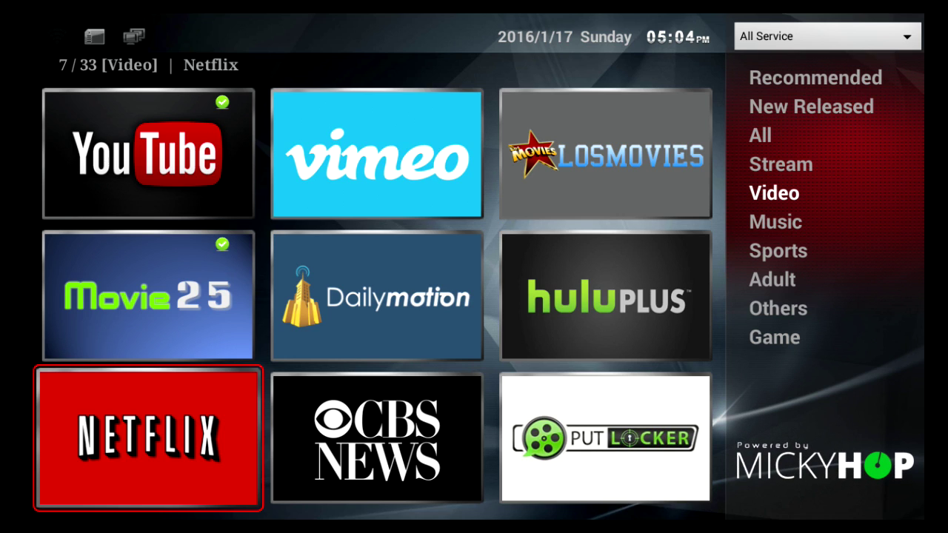
{"action": "key", "text": "Down"}
{"action": "key", "text": "Down"}
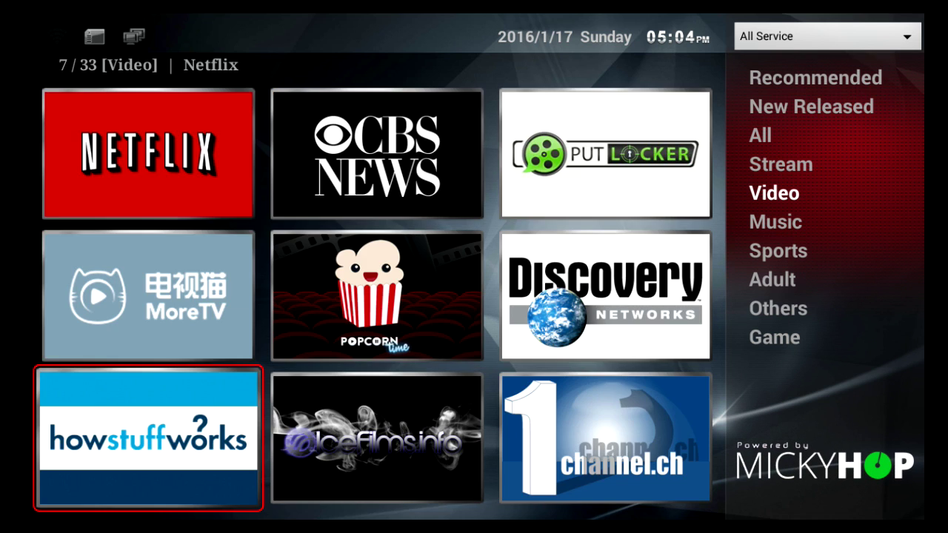
{"action": "key", "text": "Down"}
{"action": "key", "text": "Up"}
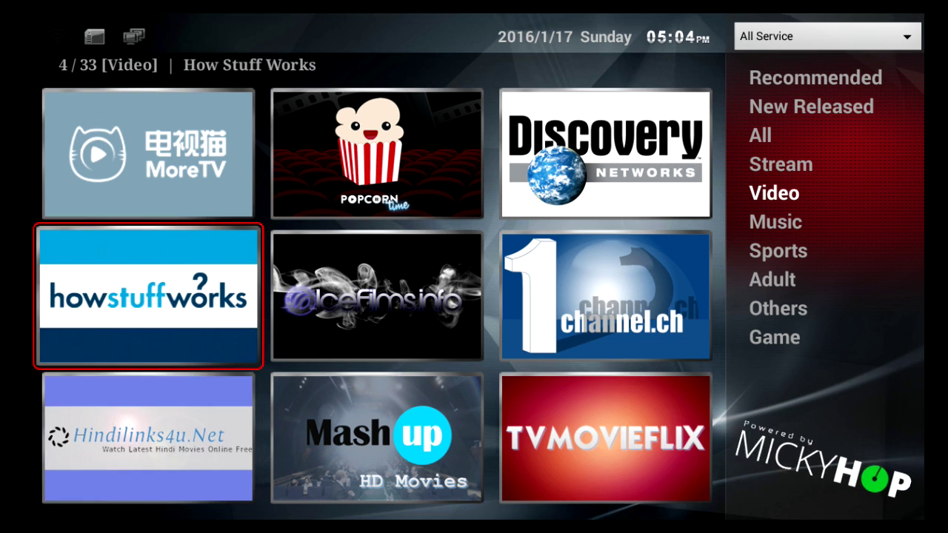
{"action": "key", "text": "Right"}
{"action": "key", "text": "Right"}
{"action": "key", "text": "Return"}
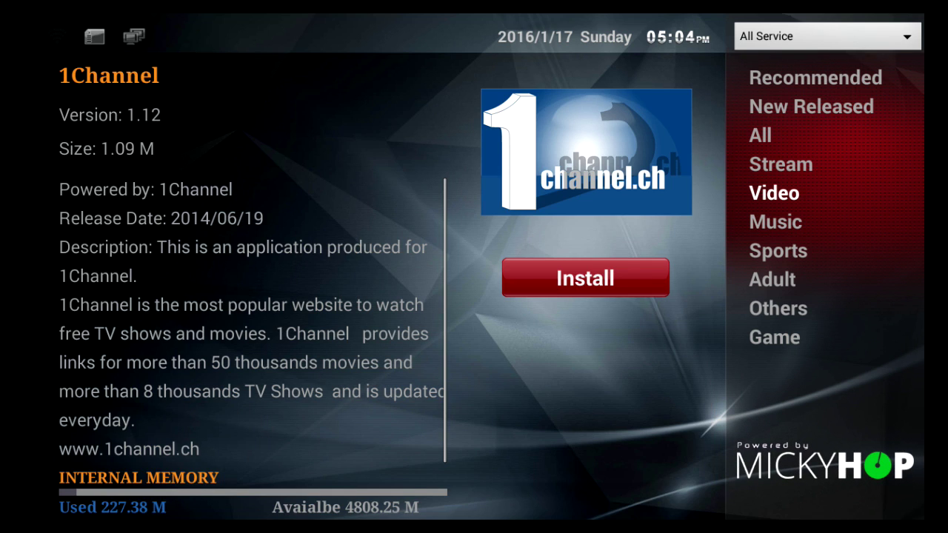
{"action": "key", "text": "Return"}
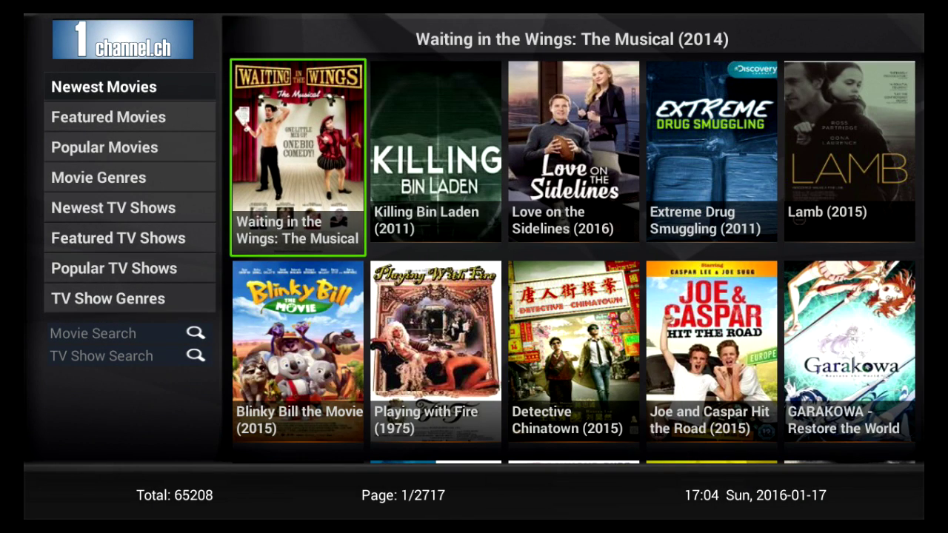
- Show the Featured Movies list in 1Channel
{"action": "left_click", "coordinate": [129, 147]}
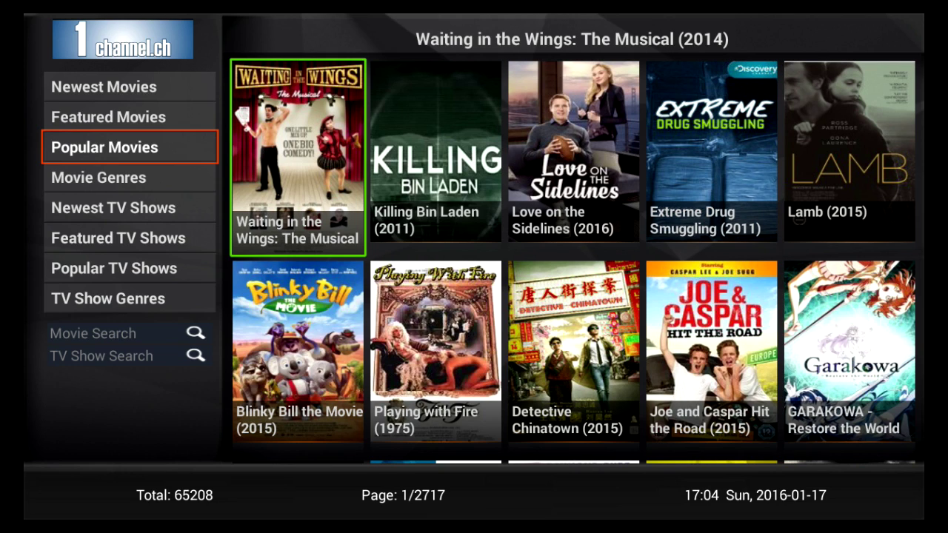
{"action": "key", "text": "Up"}
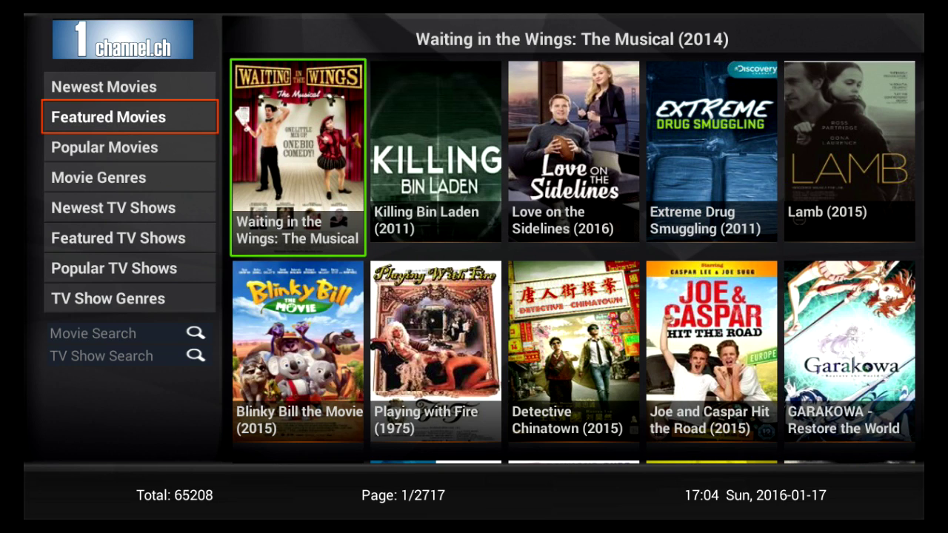
{"action": "key", "text": "Return"}
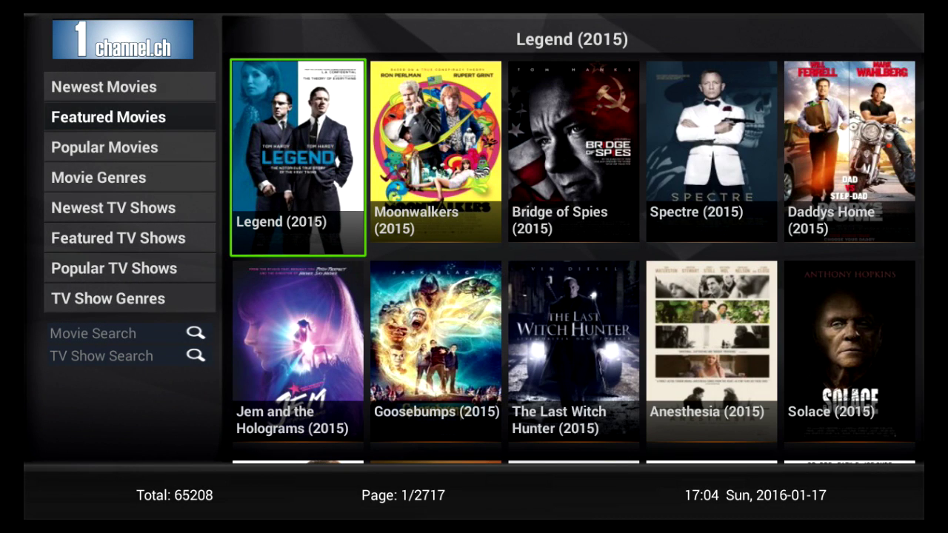
- Show the Featured TV Shows list in 1Channel, then leave the app and its store page
{"action": "key", "text": "Down"}
{"action": "key", "text": "Up"}
{"action": "key", "text": "Up"}
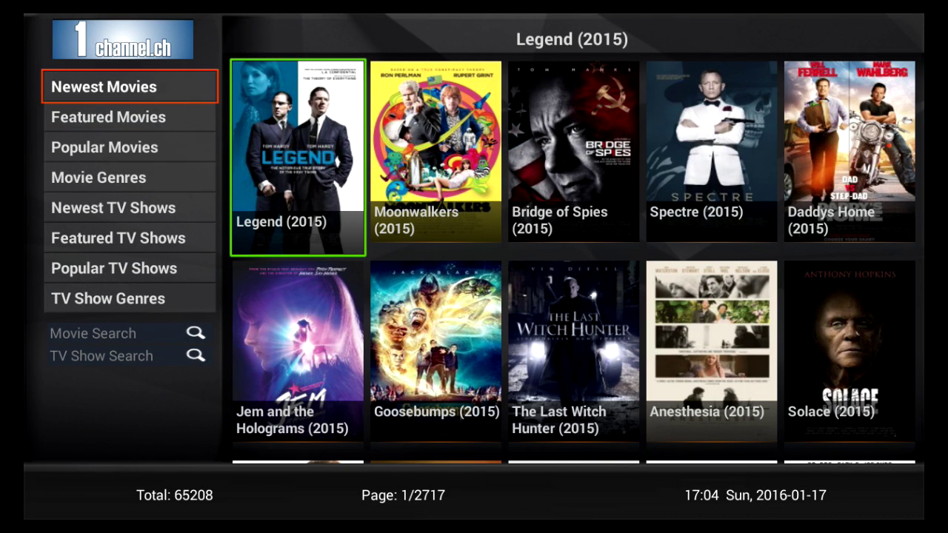
{"action": "key", "text": "Down"}
{"action": "key", "text": "Down"}
{"action": "key", "text": "Down"}
{"action": "key", "text": "Down"}
{"action": "key", "text": "Down"}
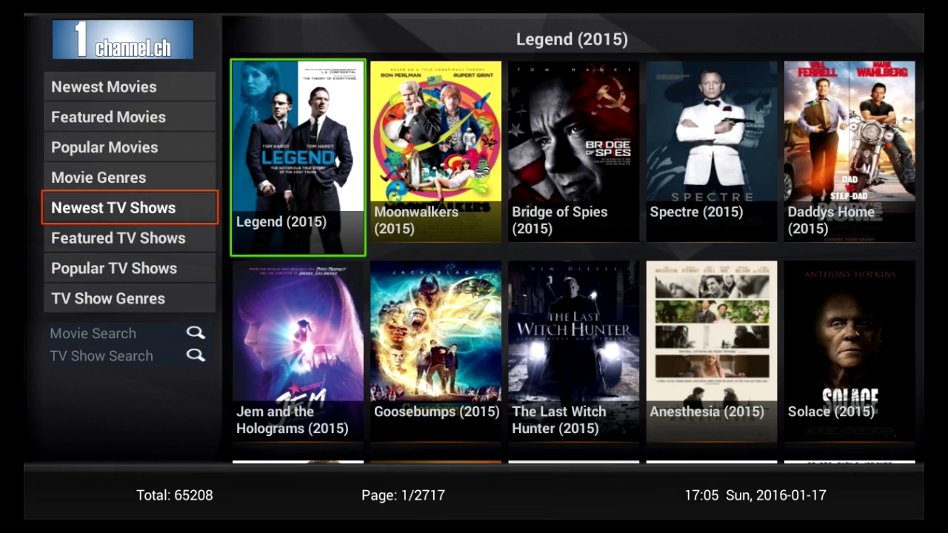
{"action": "key", "text": "Return"}
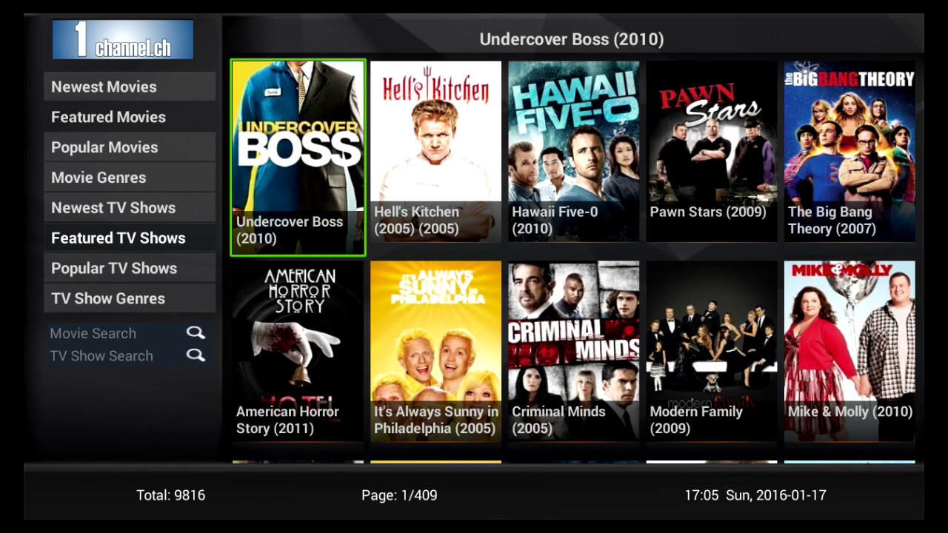
{"action": "key", "text": "Escape"}
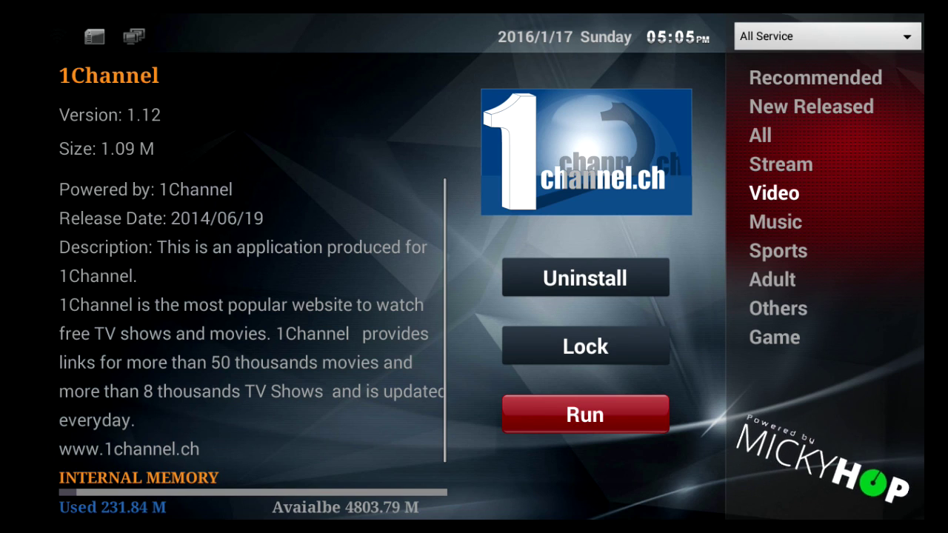
{"action": "key", "text": "Escape"}
- Look through the remaining Video category apps in the Channel Store and select KODI
{"action": "key", "text": "Down"}
{"action": "key", "text": "Down"}
{"action": "key", "text": "Down"}
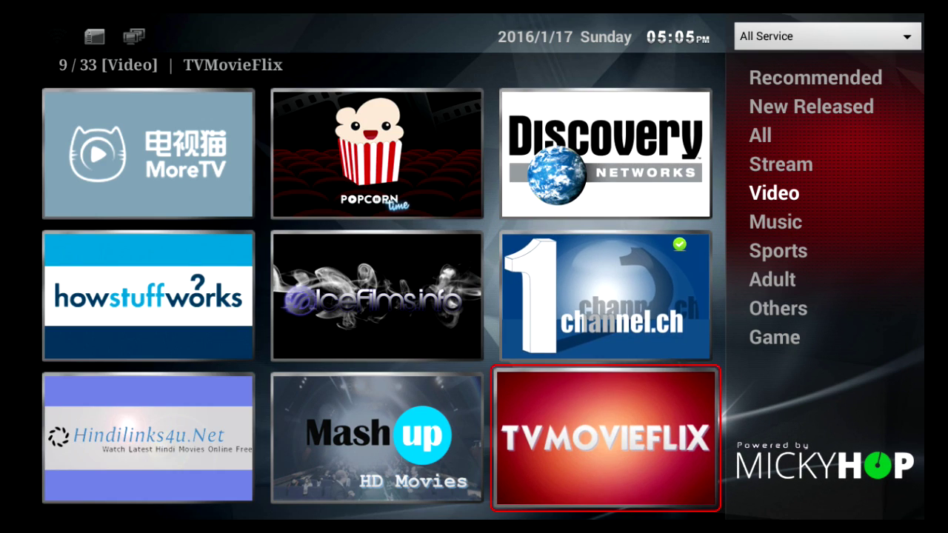
{"action": "key", "text": "Down"}
{"action": "key", "text": "Down"}
{"action": "key", "text": "Down"}
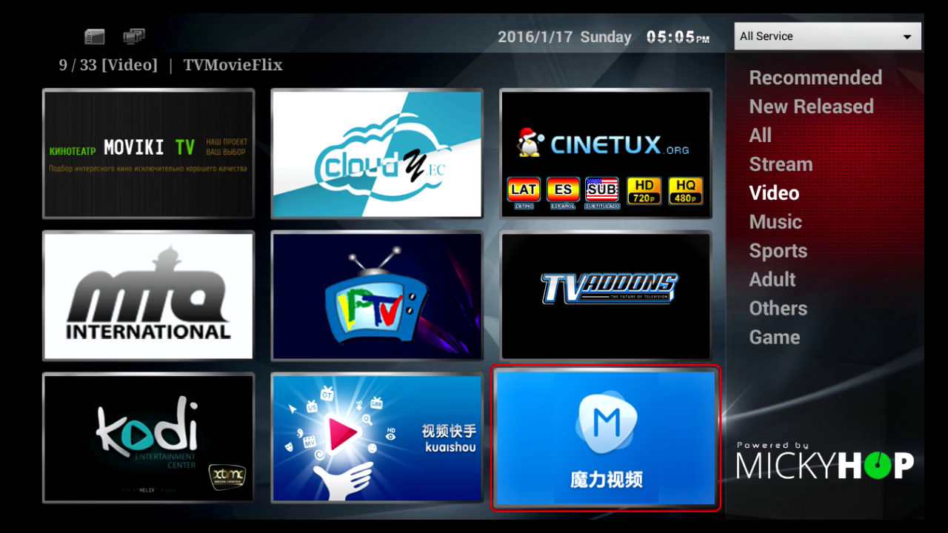
{"action": "key", "text": "Left"}
{"action": "key", "text": "Left"}
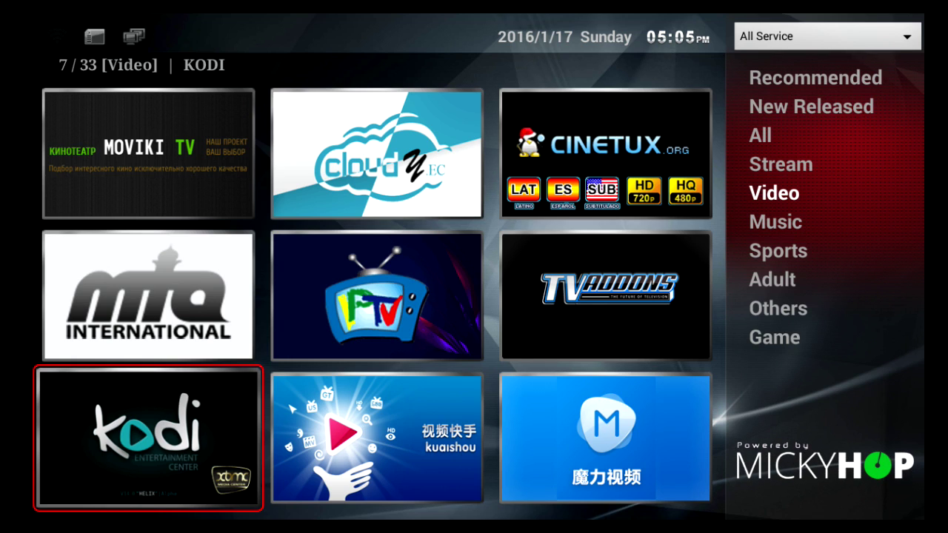
- Leave the Channel Store and open the WiFi page of the box's Settings
{"action": "key", "text": "Left"}
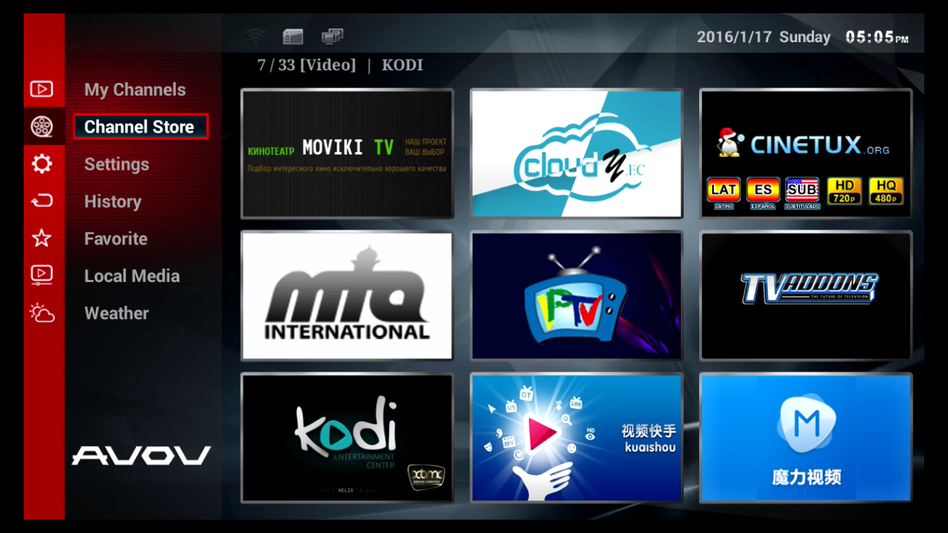
{"action": "key", "text": "Down"}
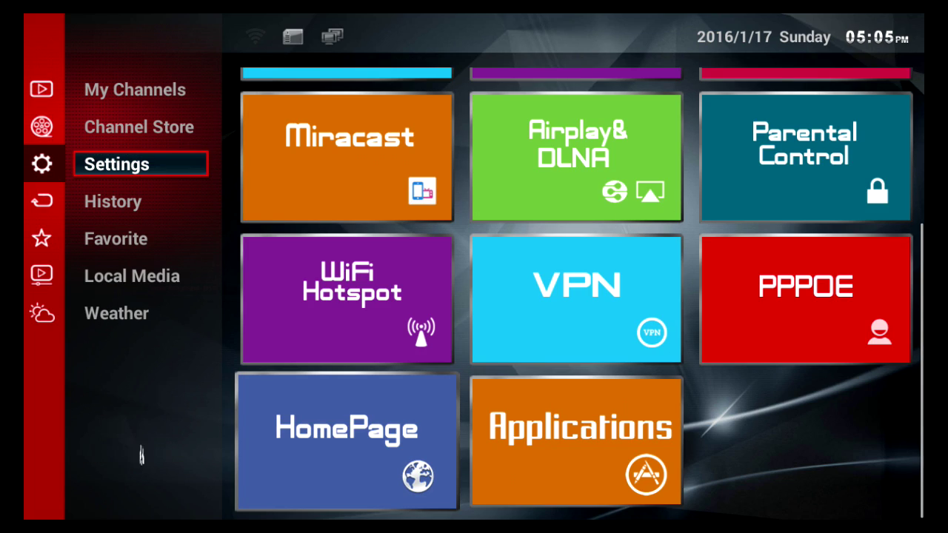
{"action": "key", "text": "Right"}
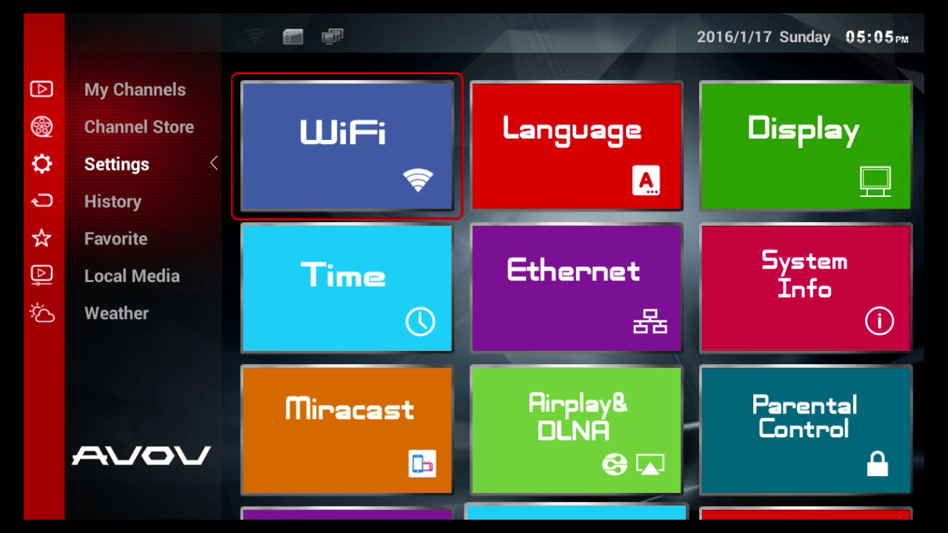
{"action": "key", "text": "Return"}
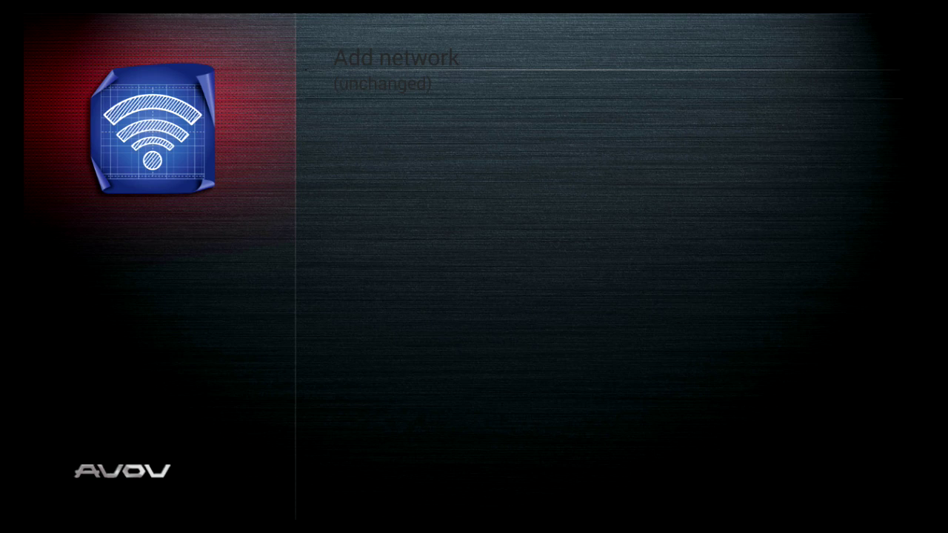